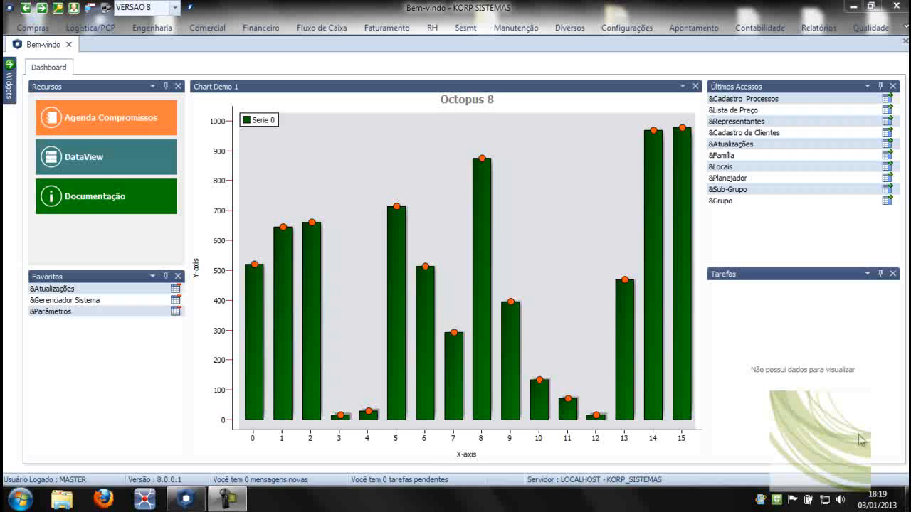
Open the Engenharia process registration (Cadastro Processos) and select the CANETA SOBERA process.
{"action": "left_click", "coordinate": [160, 30]}
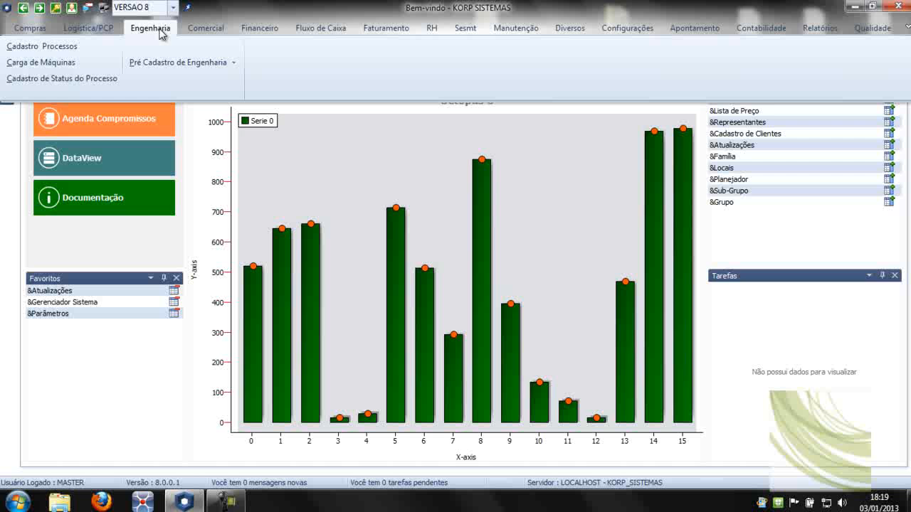
{"action": "left_click", "coordinate": [50, 46]}
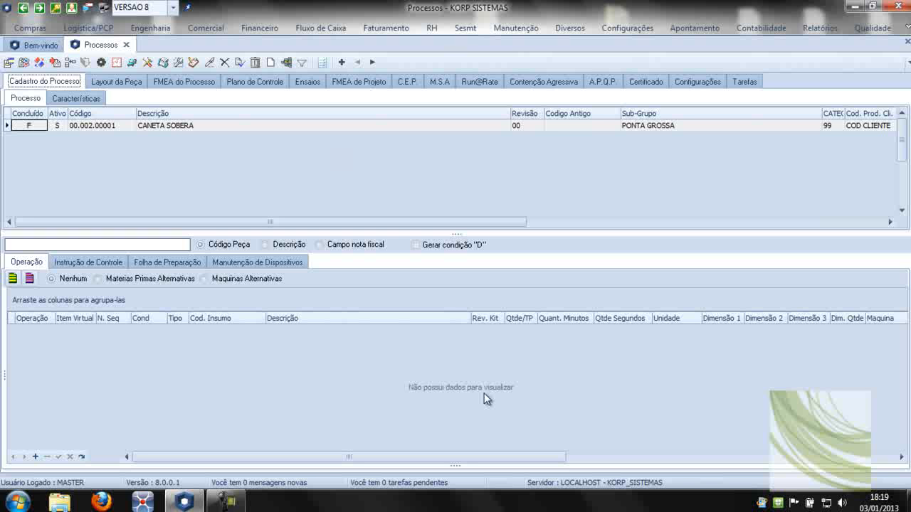
{"action": "left_click", "coordinate": [213, 126]}
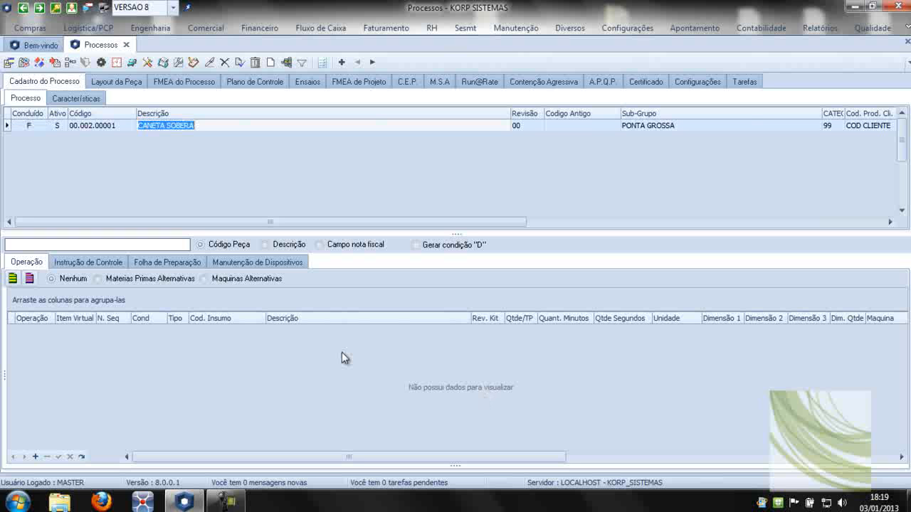
{"action": "left_click", "coordinate": [35, 456]}
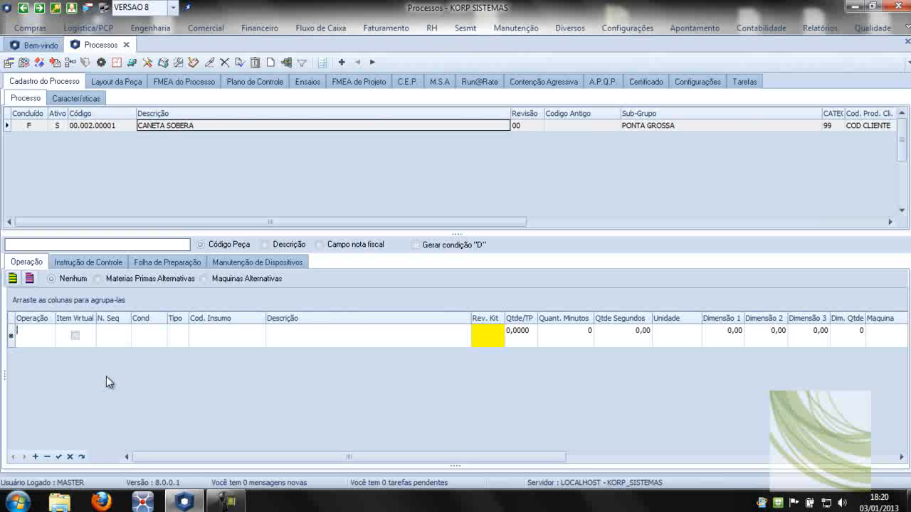
{"action": "type", "text": "05"}
{"action": "key", "text": "Tab"}
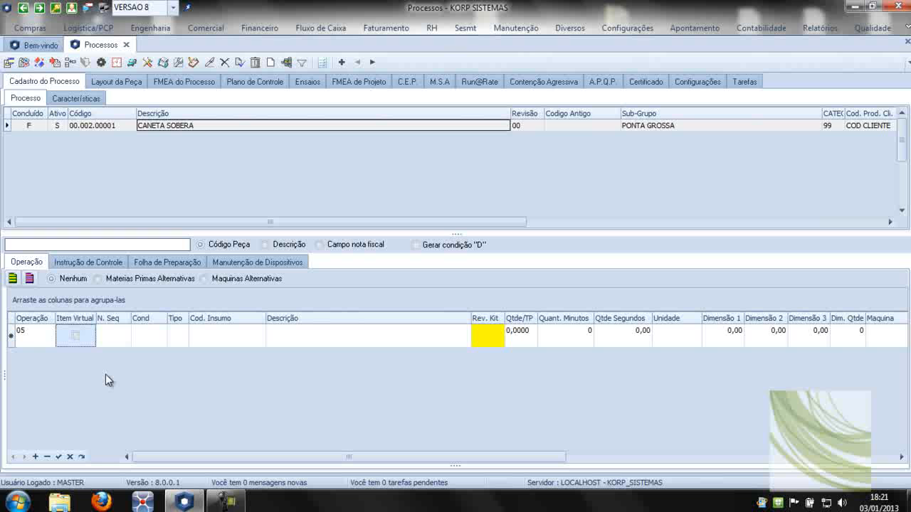
{"action": "left_click", "coordinate": [118, 338]}
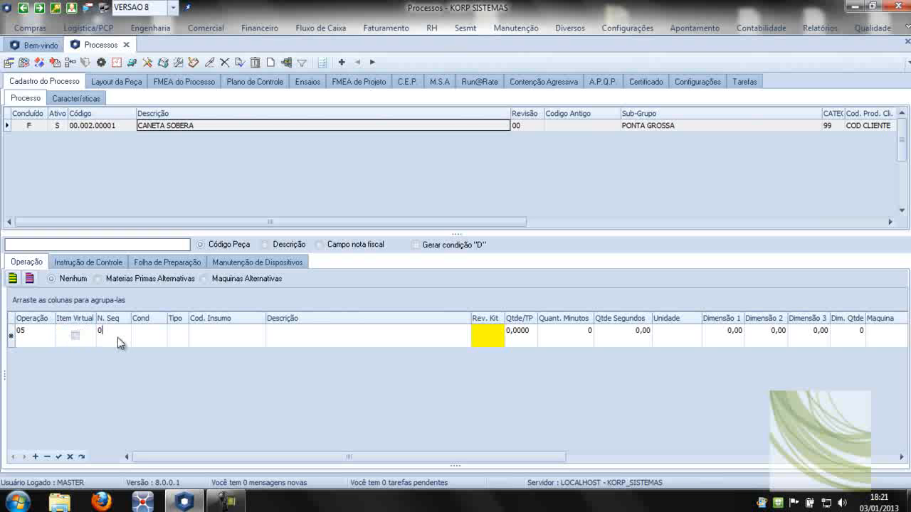
{"action": "key", "text": "Tab"}
{"action": "left_click", "coordinate": [160, 339]}
{"action": "left_click", "coordinate": [161, 337]}
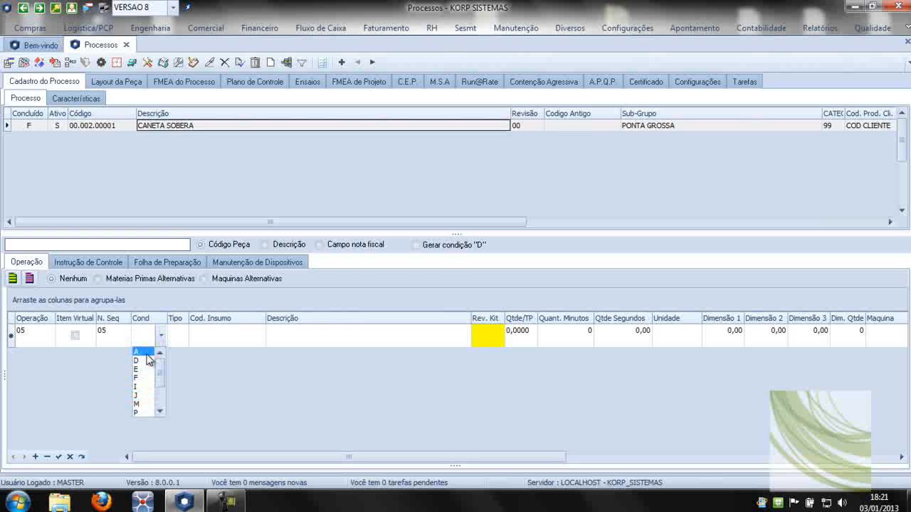
{"action": "left_click", "coordinate": [186, 127]}
{"action": "left_click", "coordinate": [505, 297]}
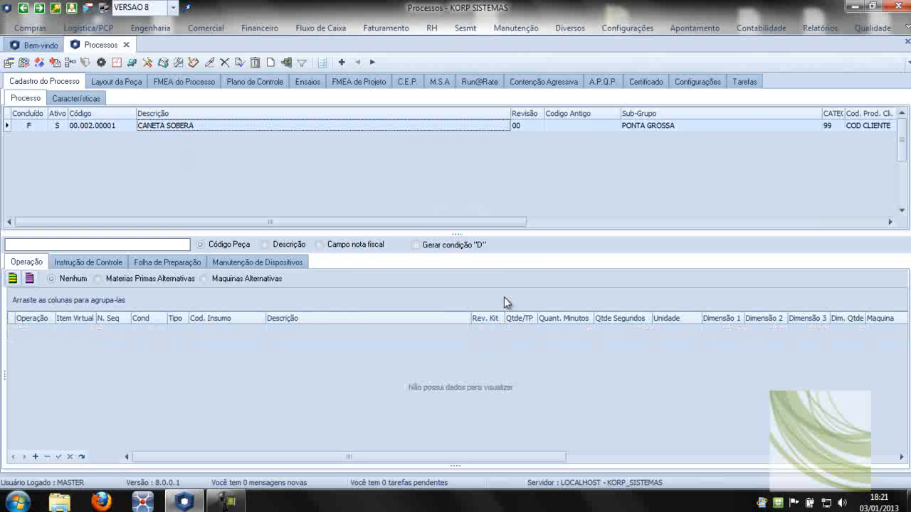
Show the legend of condition codes (Legenda) for the process's operations.
{"action": "right_click", "coordinate": [326, 126]}
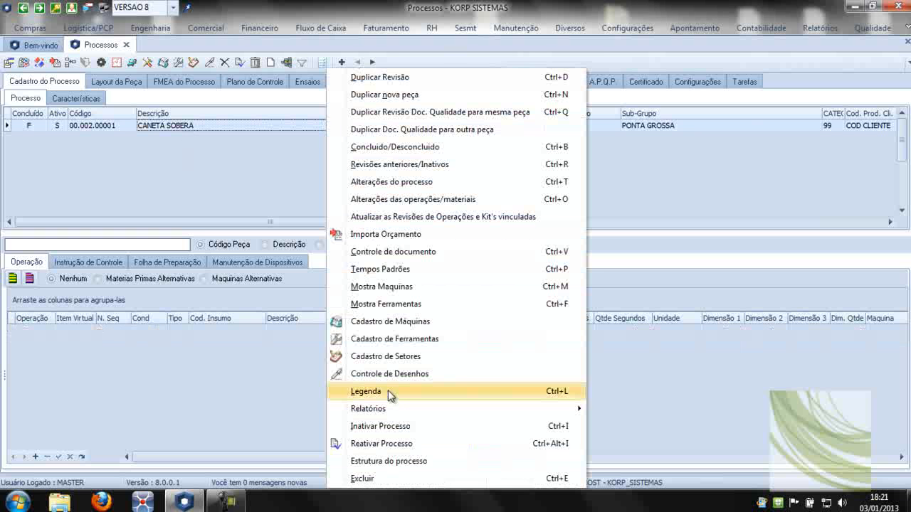
{"action": "left_click", "coordinate": [388, 389]}
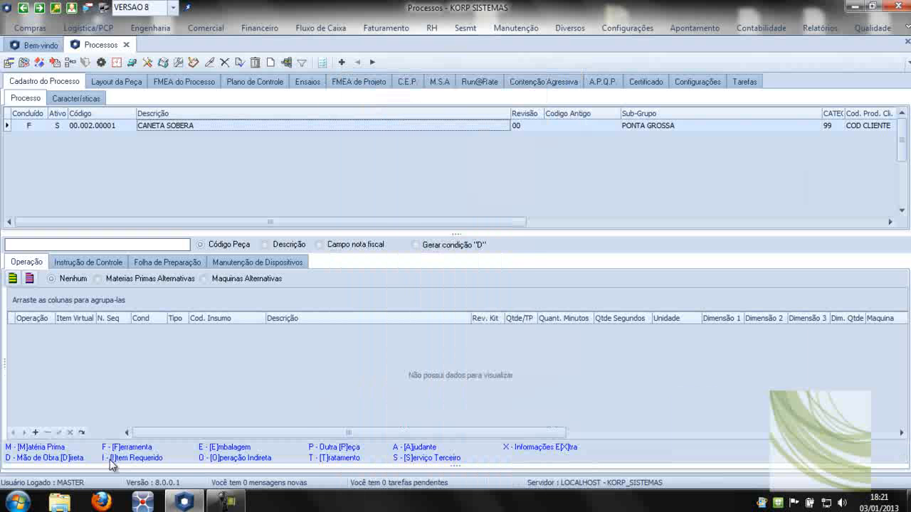
Start a new operation row for CANETA SOBERA with operation 05, sequence number 05 and condition M.
{"action": "left_click", "coordinate": [282, 353]}
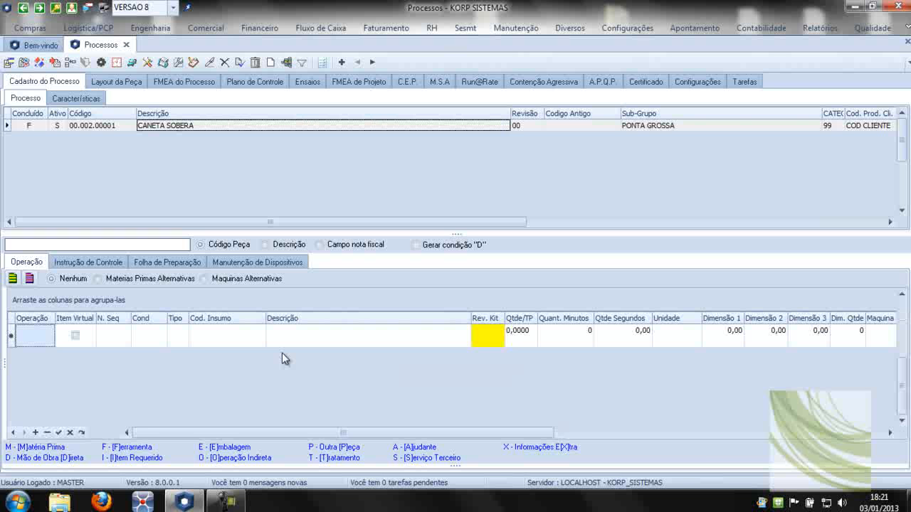
{"action": "type", "text": "05"}
{"action": "key", "text": "Tab"}
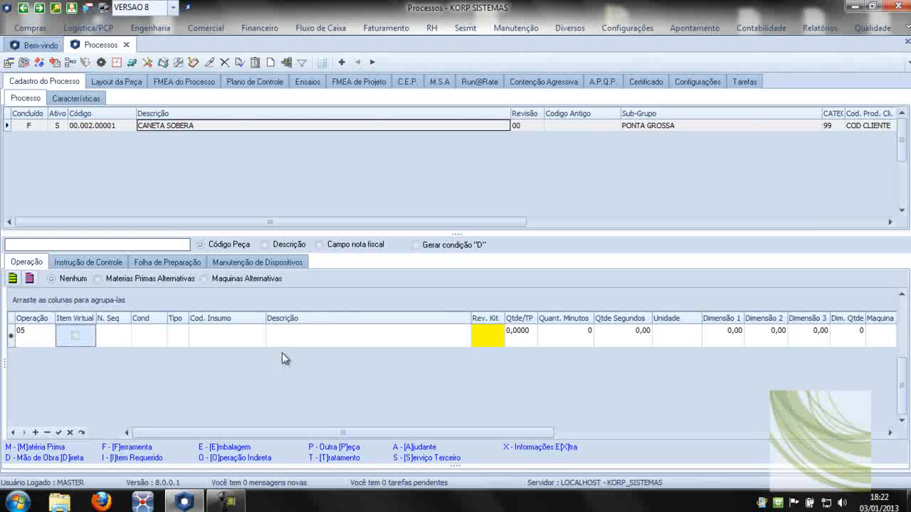
{"action": "key", "text": "Tab"}
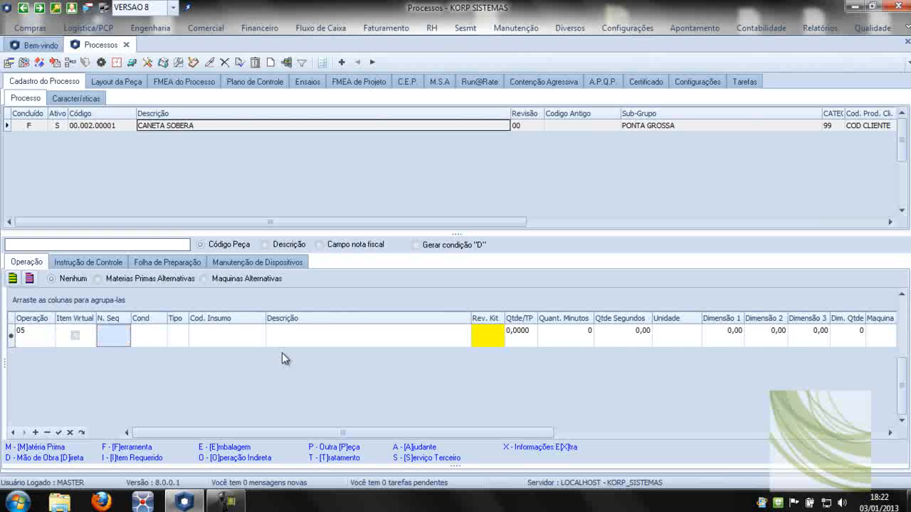
{"action": "type", "text": "05"}
{"action": "key", "text": "Tab"}
{"action": "type", "text": "M"}
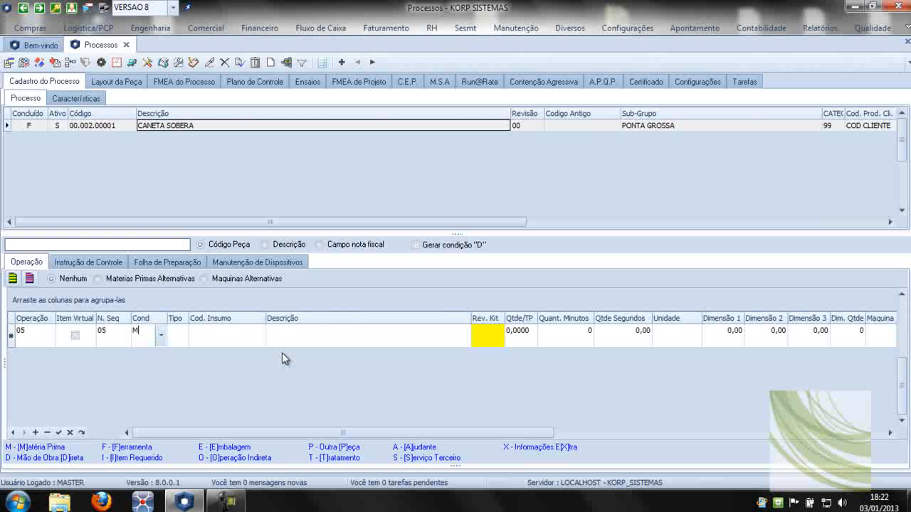
{"action": "key", "text": "Tab"}
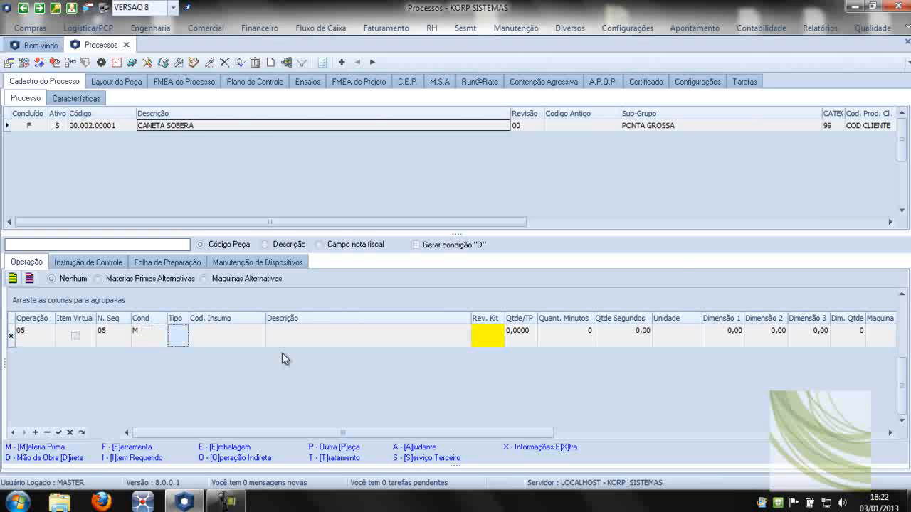
Choose TAMPA TRASEIRA, code 05.001.00001, as the row's input material and set its quantity to 1.
{"action": "left_click", "coordinate": [259, 338]}
{"action": "left_click", "coordinate": [259, 337]}
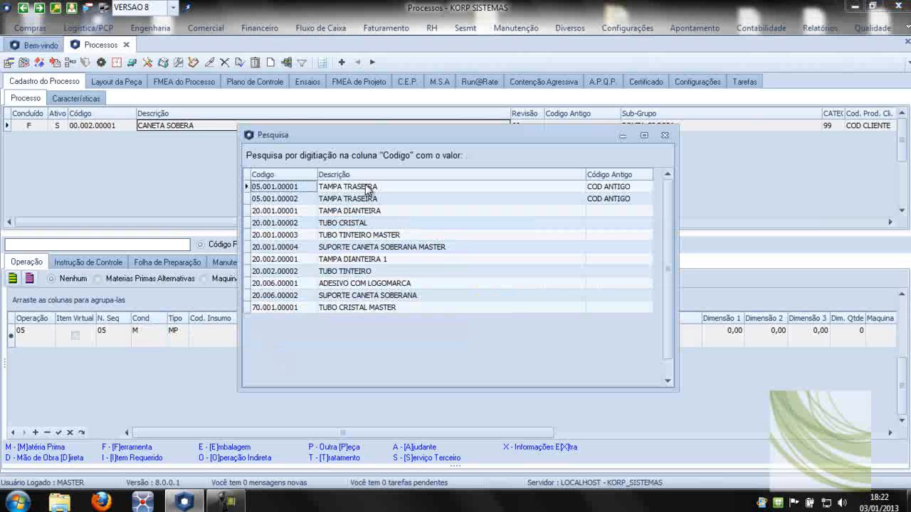
{"action": "double_click", "coordinate": [368, 188]}
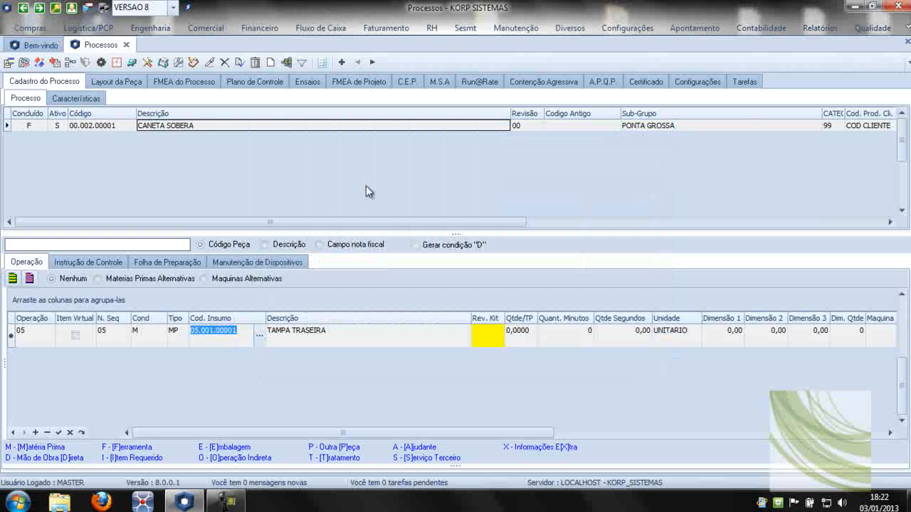
{"action": "key", "text": "Tab"}
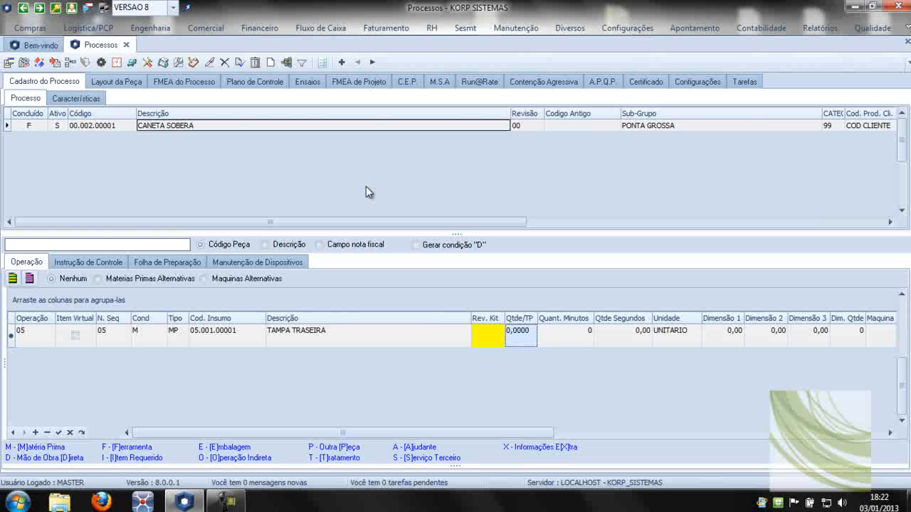
{"action": "type", "text": "1"}
{"action": "key", "text": "Tab"}
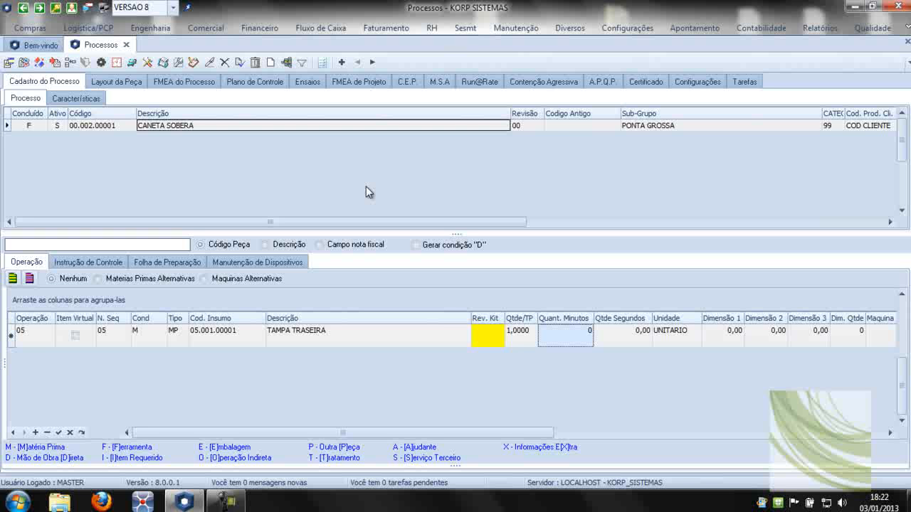
Review the remaining fields of the TAMPA TRASEIRA row, from quantity and dimensions through machine, sector, tool, setup and observation.
{"action": "key", "text": "shift+Tab"}
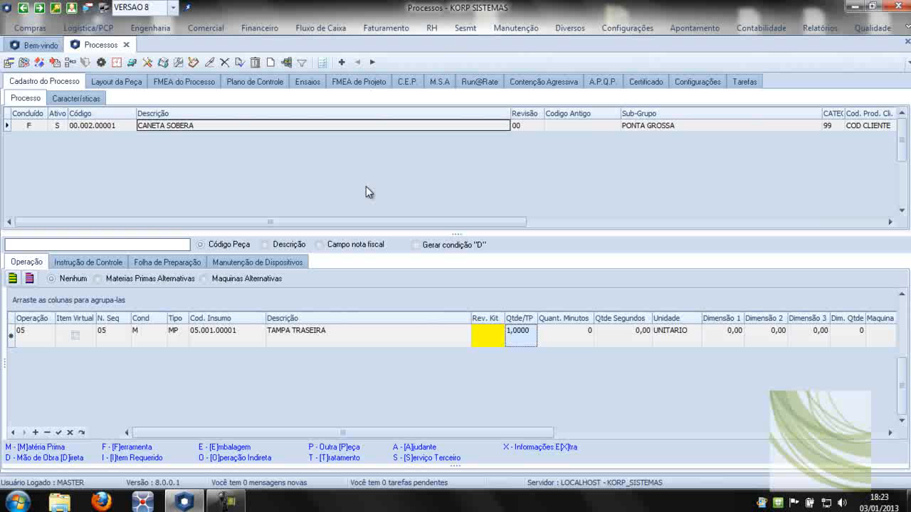
{"action": "key", "text": "Tab"}
{"action": "key", "text": "Tab"}
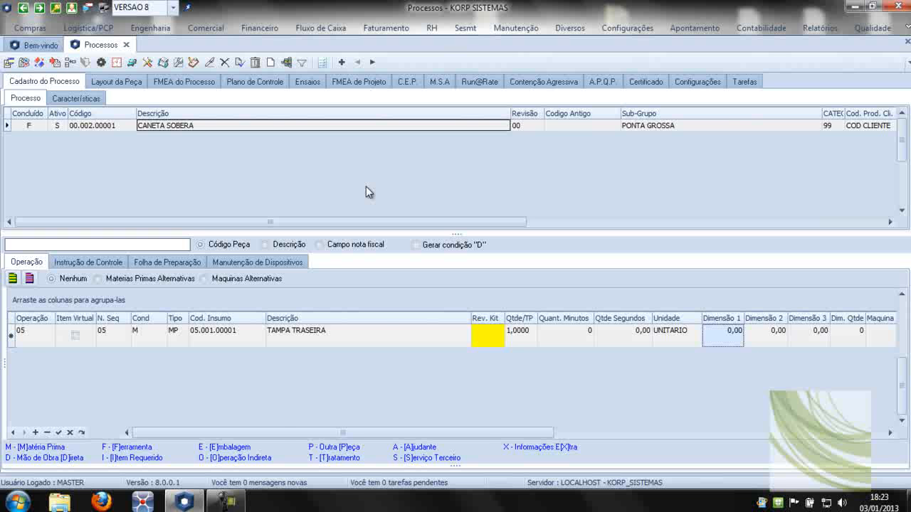
{"action": "key", "text": "Tab"}
{"action": "key", "text": "Tab"}
{"action": "key", "text": "Tab"}
{"action": "key", "text": "Tab"}
{"action": "key", "text": "Tab"}
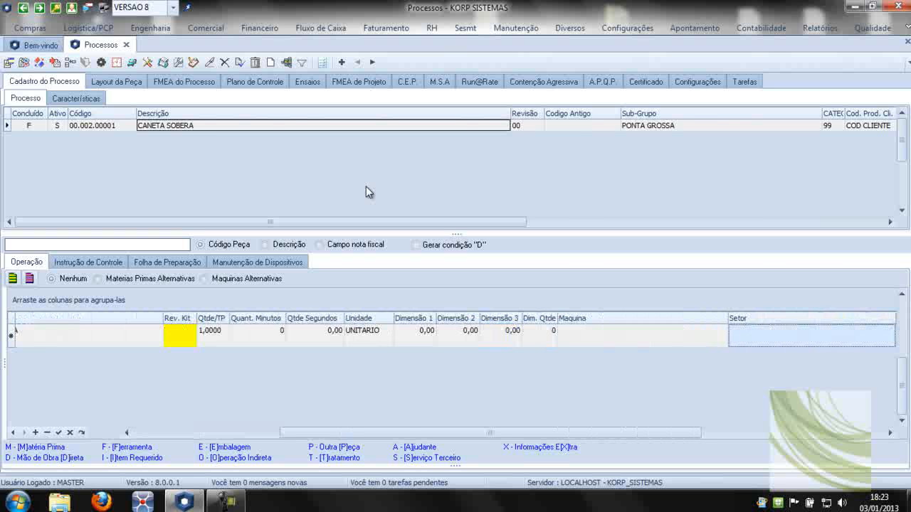
{"action": "key", "text": "shift+Tab"}
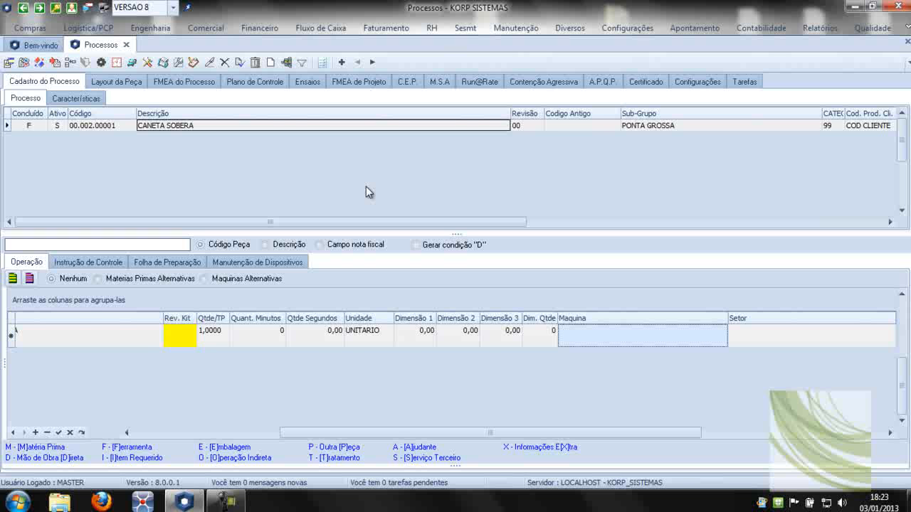
{"action": "key", "text": "Tab"}
{"action": "key", "text": "Tab"}
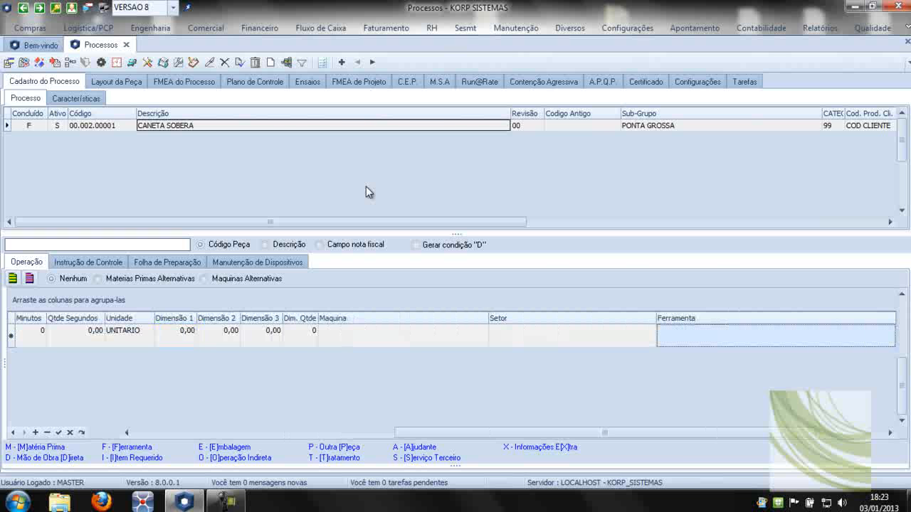
{"action": "key", "text": "Tab"}
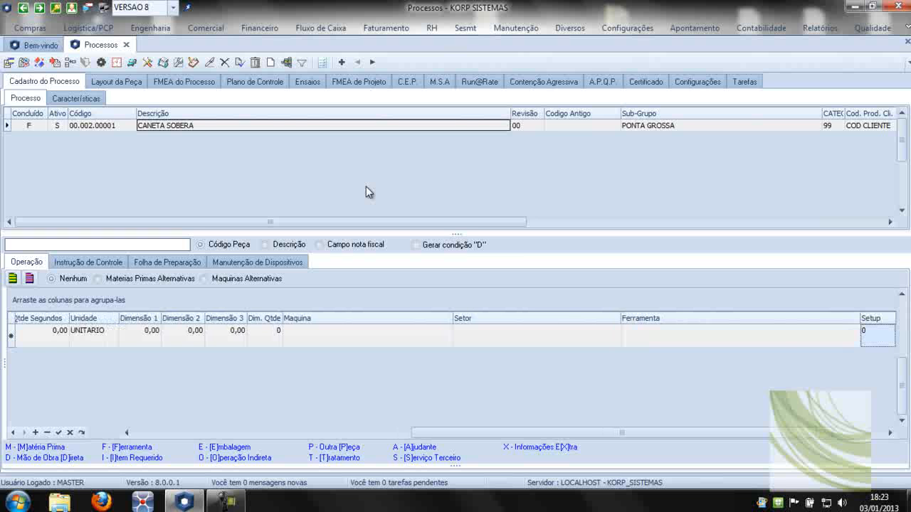
{"action": "key", "text": "Tab"}
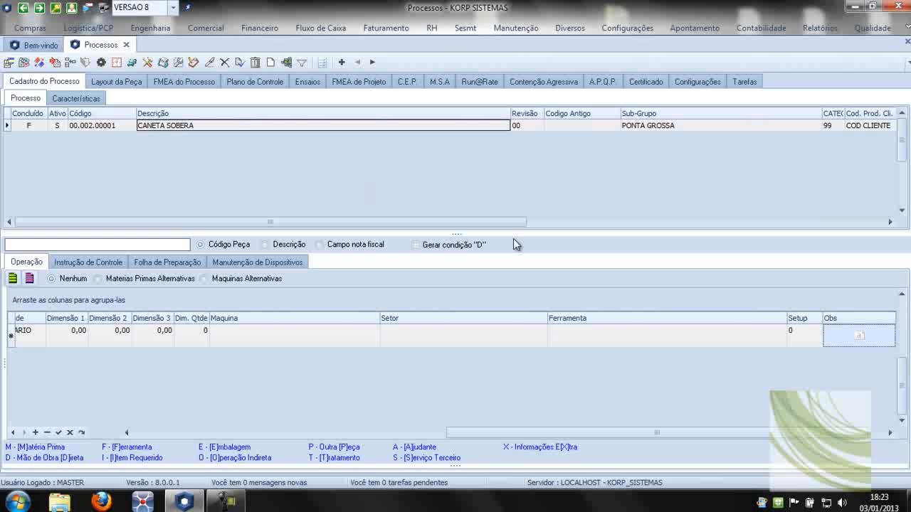
Open and close the row's observation text, and save the TAMPA TRASEIRA row.
{"action": "left_click", "coordinate": [888, 336]}
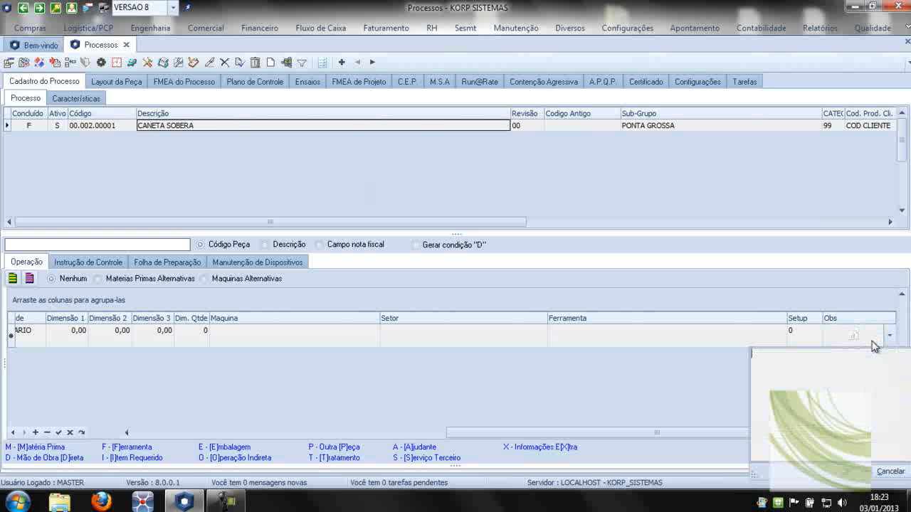
{"action": "left_click", "coordinate": [872, 342]}
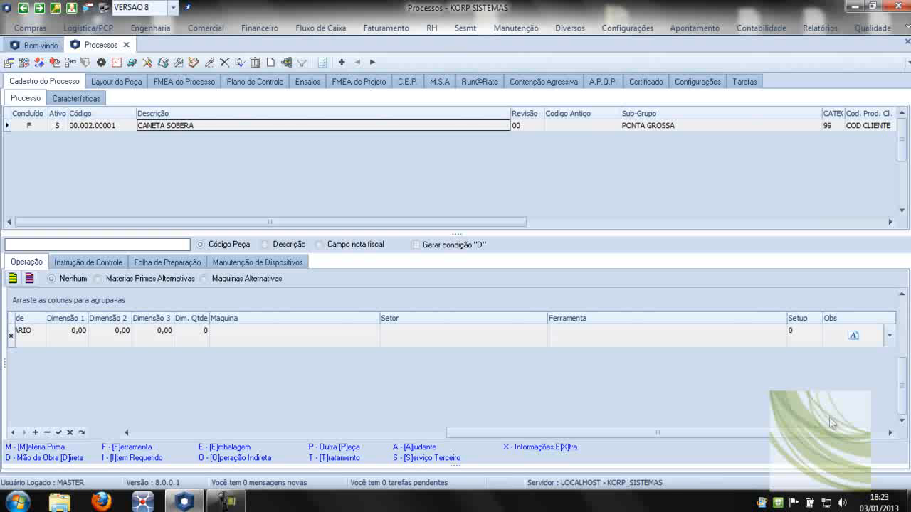
{"action": "left_click", "coordinate": [60, 433]}
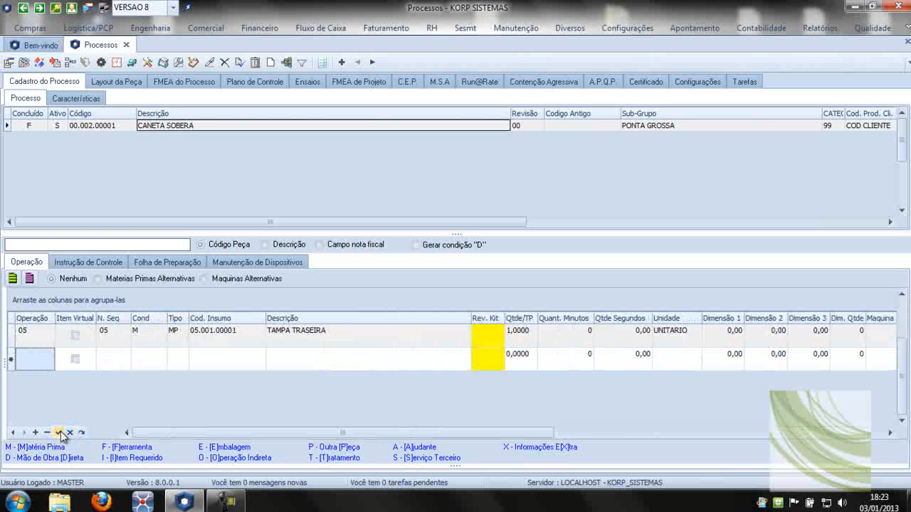
Fill a second operation row with operation 05, sequence number 10 and condition M, and look up its input material.
{"action": "type", "text": "05"}
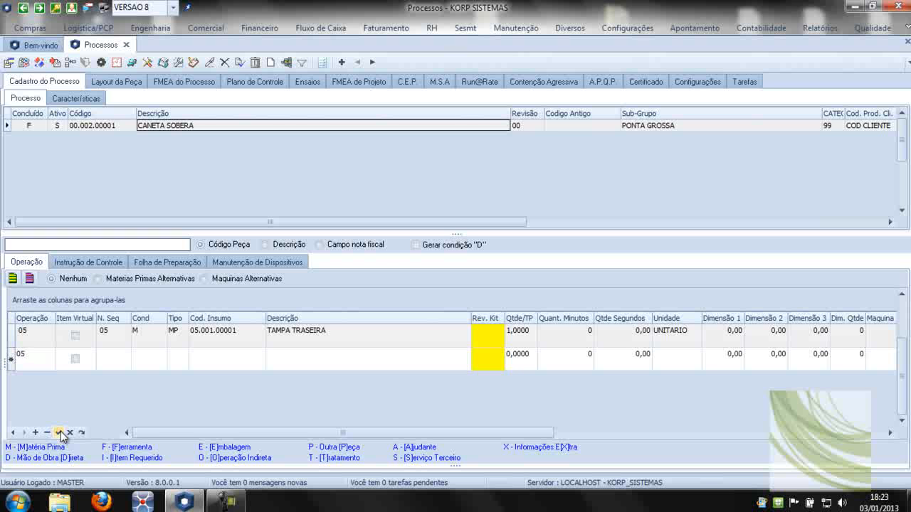
{"action": "key", "text": "Tab"}
{"action": "key", "text": "Tab"}
{"action": "type", "text": "10"}
{"action": "key", "text": "Tab"}
{"action": "key", "text": "Tab"}
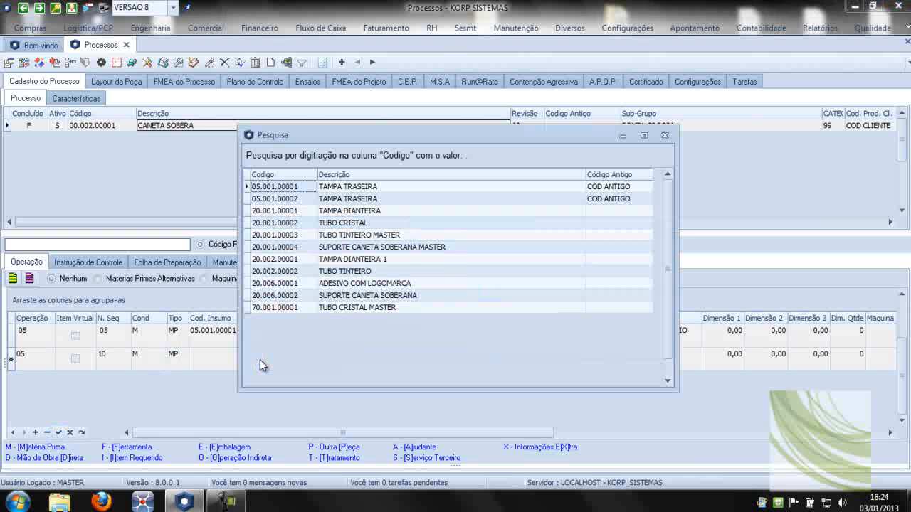
Choose TUBO CRISTAL, code 20.001.00002, for the second row, set its quantity to 1 and save the row.
{"action": "double_click", "coordinate": [362, 222]}
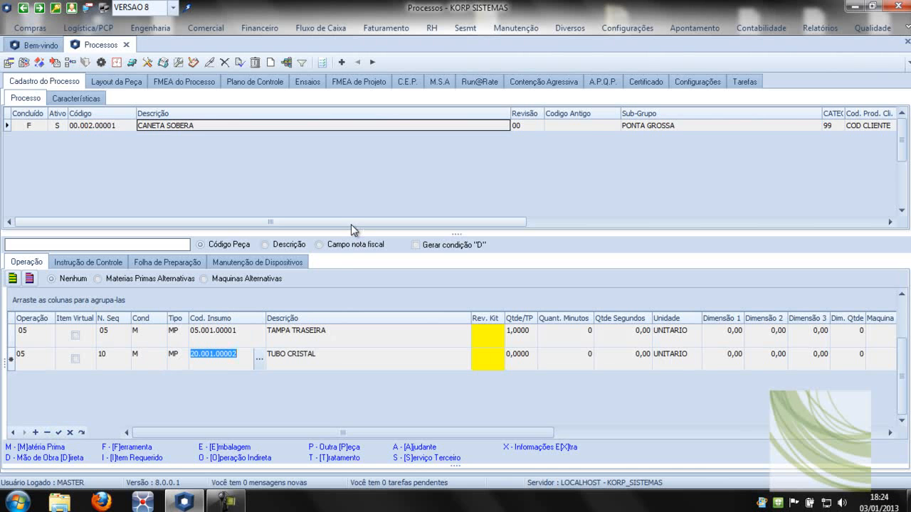
{"action": "key", "text": "Tab"}
{"action": "type", "text": "1"}
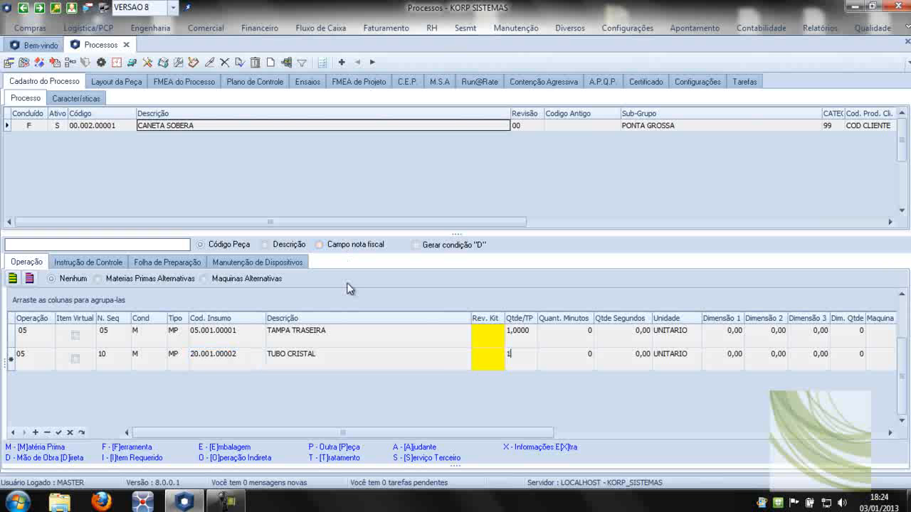
{"action": "key", "text": "Return"}
{"action": "key", "text": "Left"}
{"action": "key", "text": "Left"}
{"action": "key", "text": "Left"}
{"action": "key", "text": "Left"}
{"action": "key", "text": "Left"}
{"action": "key", "text": "Left"}
{"action": "key", "text": "Left"}
{"action": "key", "text": "Left"}
{"action": "key", "text": "Left"}
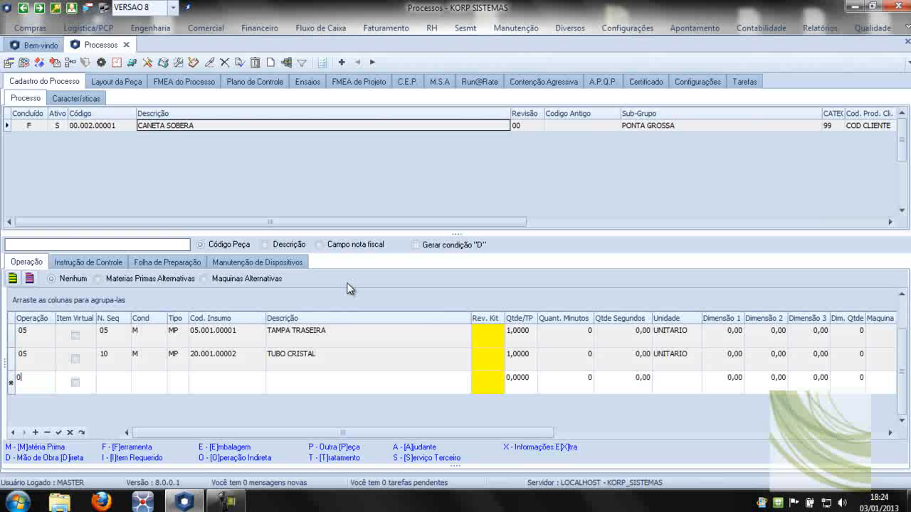
Add a row for operation 05, sequence 15, condition M, with input TAMPA DIANTEIRA, code 20.001.00001, and quantity 1.
{"action": "type", "text": "05"}
{"action": "key", "text": "Return"}
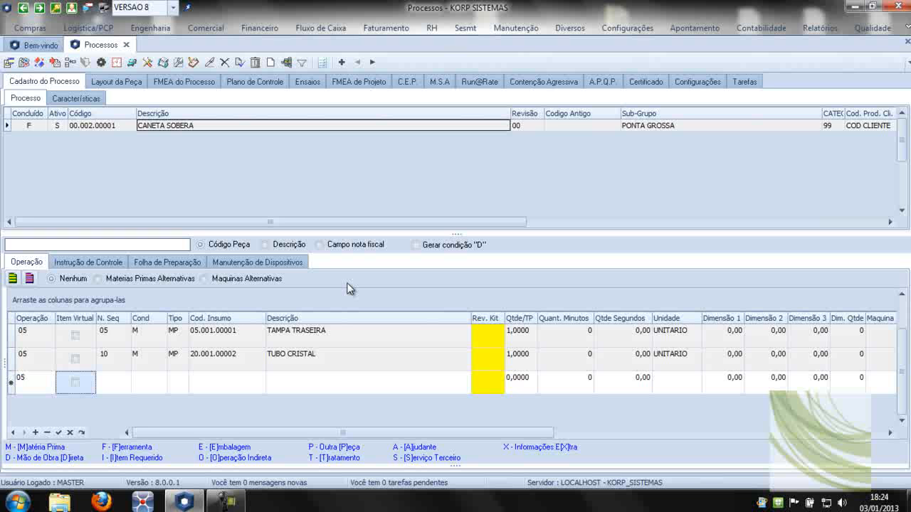
{"action": "key", "text": "Return"}
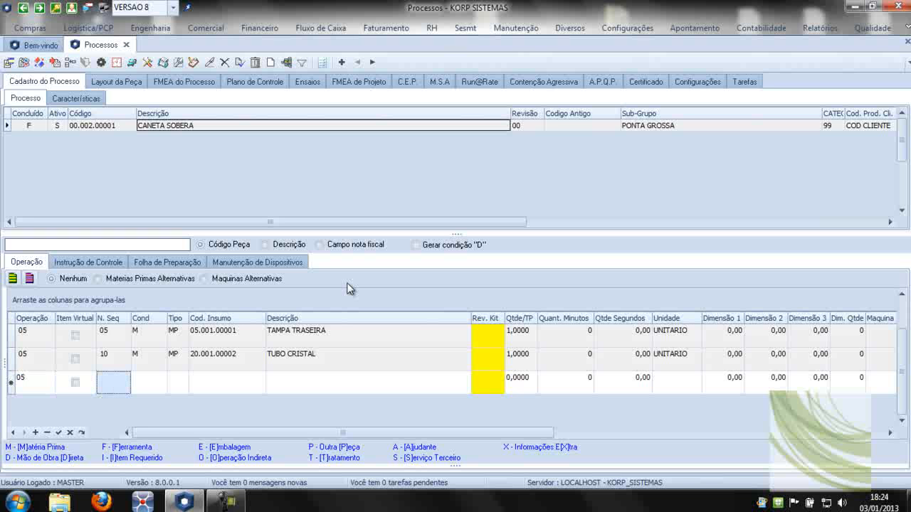
{"action": "type", "text": "15"}
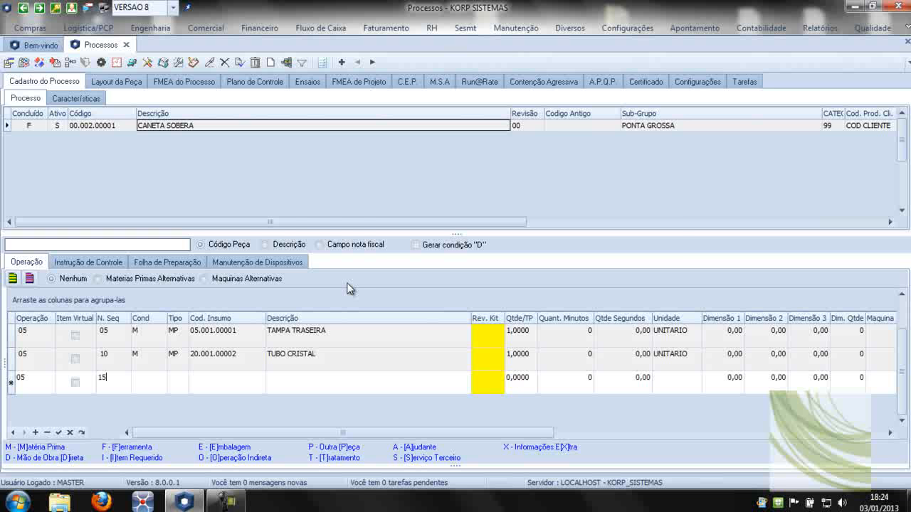
{"action": "key", "text": "Tab"}
{"action": "type", "text": "M"}
{"action": "left_click", "coordinate": [260, 377]}
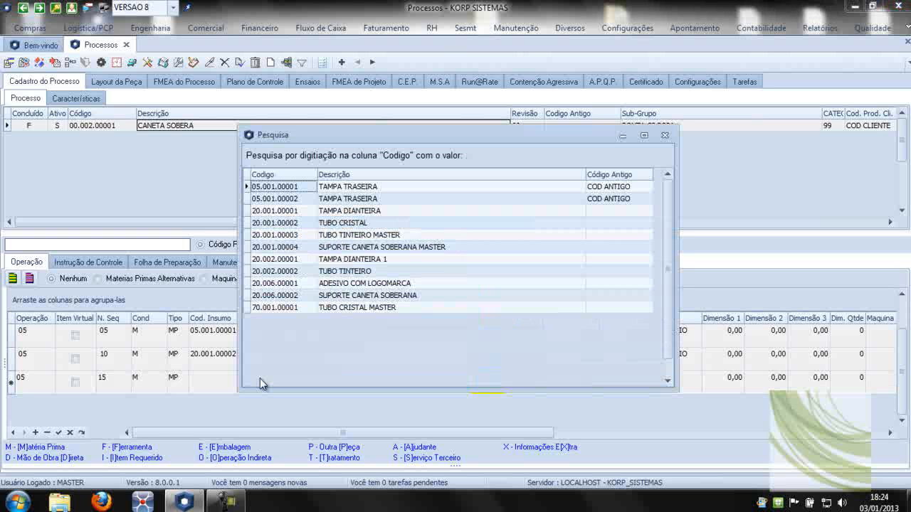
{"action": "double_click", "coordinate": [349, 211]}
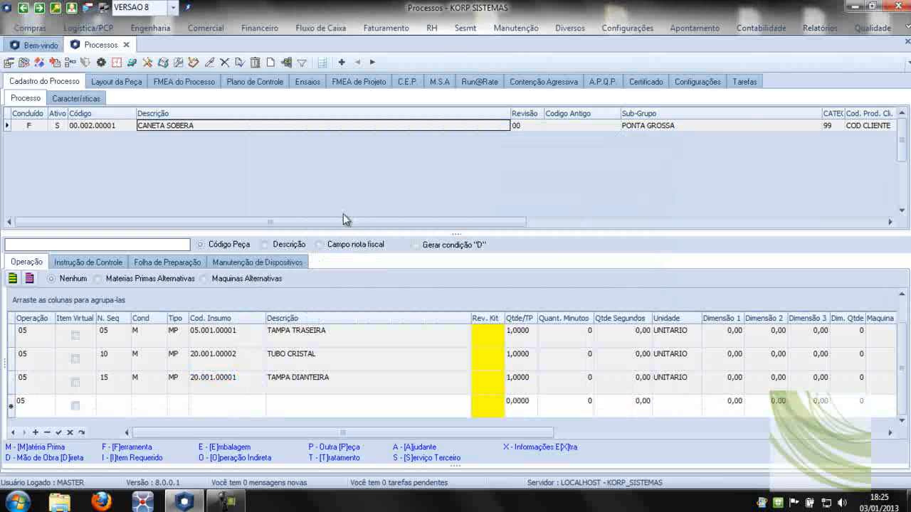
Add a row for operation 05, sequence 20, condition M, with input TUBO TINTEIRO, code 20.002.00002, and quantity 1.
{"action": "type", "text": "M"}
{"action": "key", "text": "Tab"}
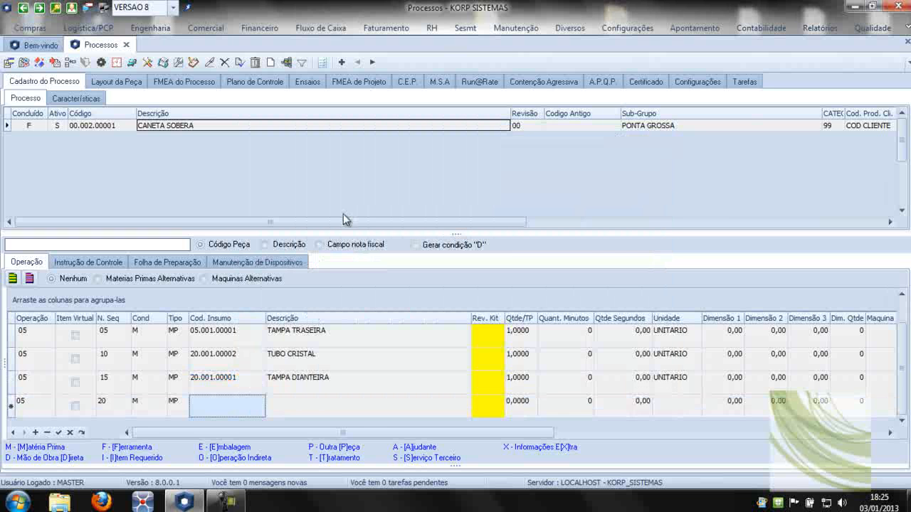
{"action": "left_click", "coordinate": [258, 413]}
{"action": "left_click", "coordinate": [258, 411]}
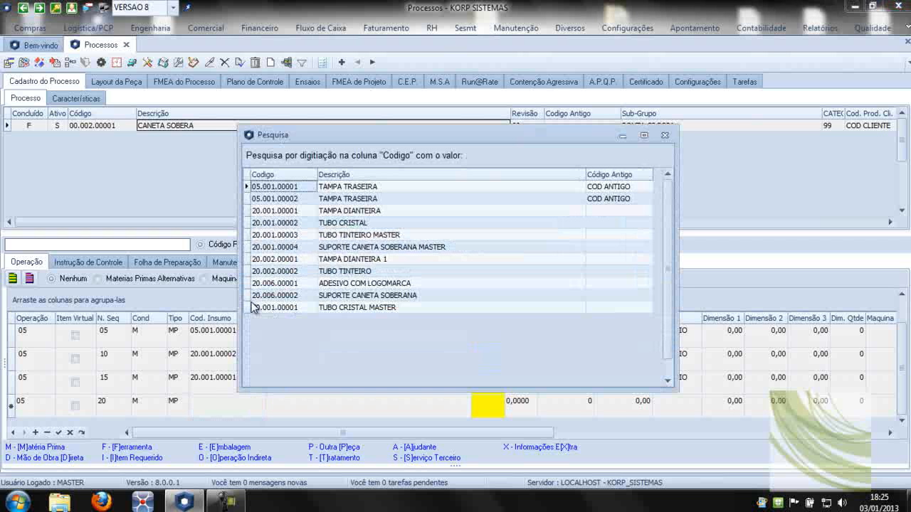
{"action": "double_click", "coordinate": [328, 269]}
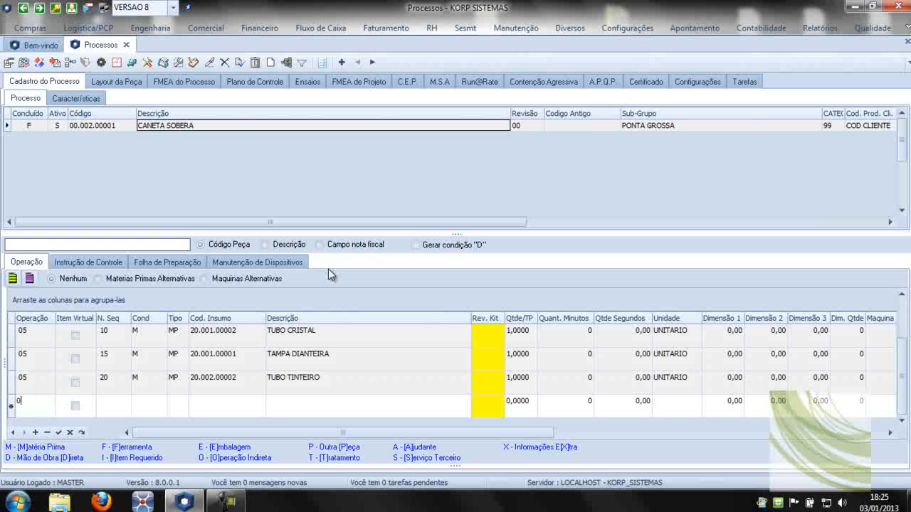
Add and save a row for operation 05, sequence 25, condition M, with input ADESIVO COM LOGOMARCA, code 20.006.00001, and quantity 1.
{"action": "key", "text": "Tab"}
{"action": "key", "text": "Tab"}
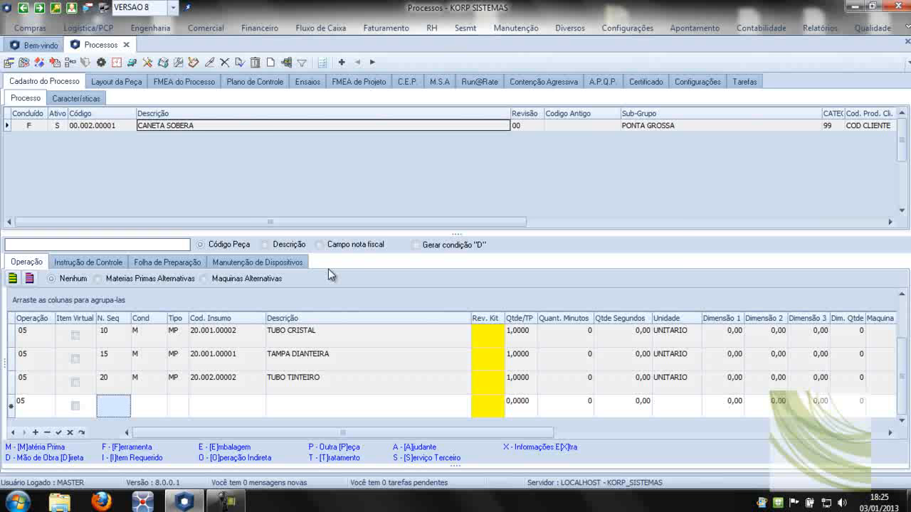
{"action": "type", "text": "25"}
{"action": "key", "text": "Tab"}
{"action": "type", "text": "M"}
{"action": "key", "text": "Tab"}
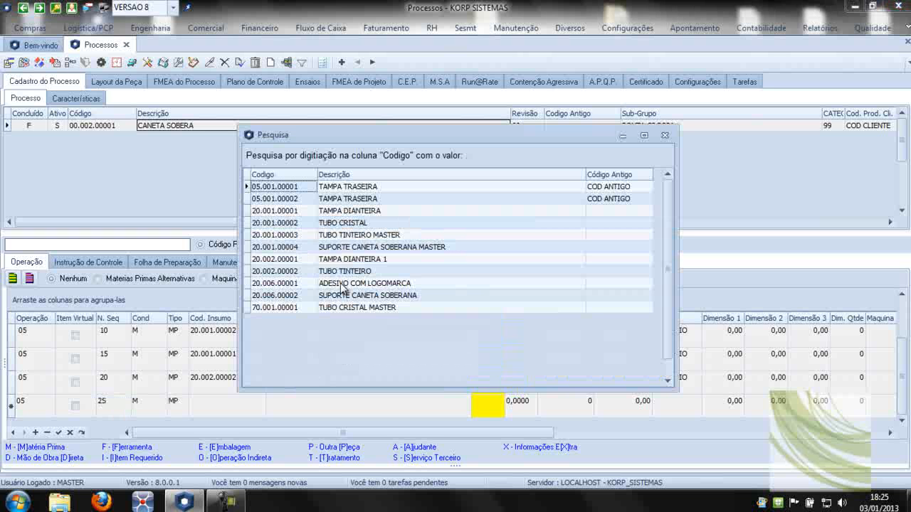
{"action": "double_click", "coordinate": [343, 284]}
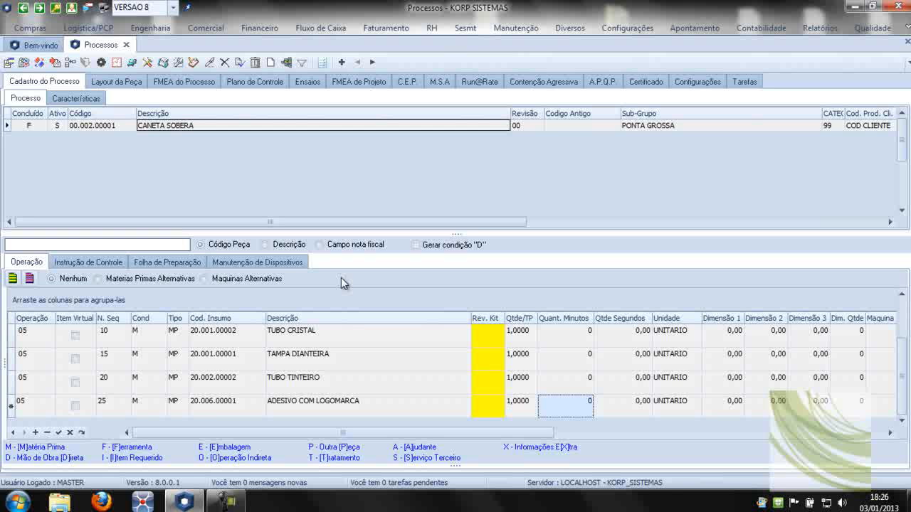
{"action": "key", "text": "Down"}
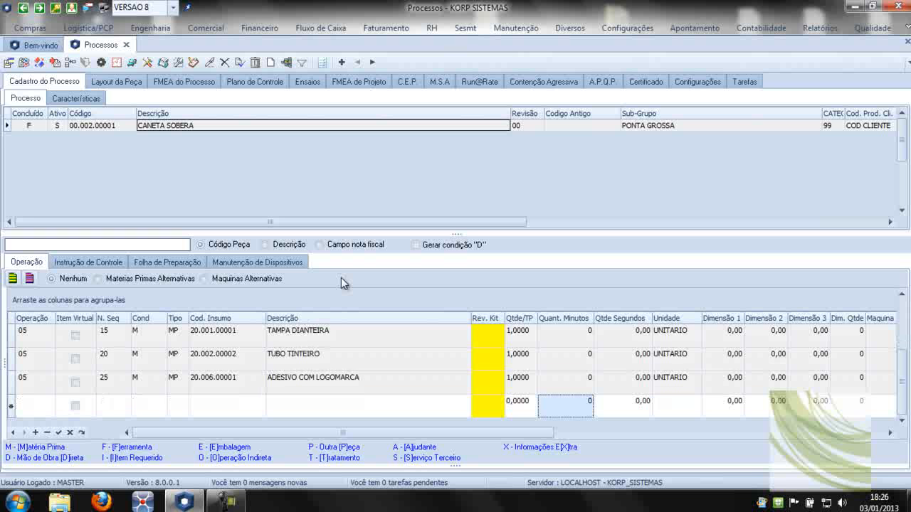
Fill a new row with operation 10, sequence 05, condition D and the description MONTAR CANETA(COLOCAR TUBO TINTEIRO E TAMPAS).
{"action": "key", "text": "Left"}
{"action": "key", "text": "Left"}
{"action": "key", "text": "Left"}
{"action": "key", "text": "Left"}
{"action": "key", "text": "Left"}
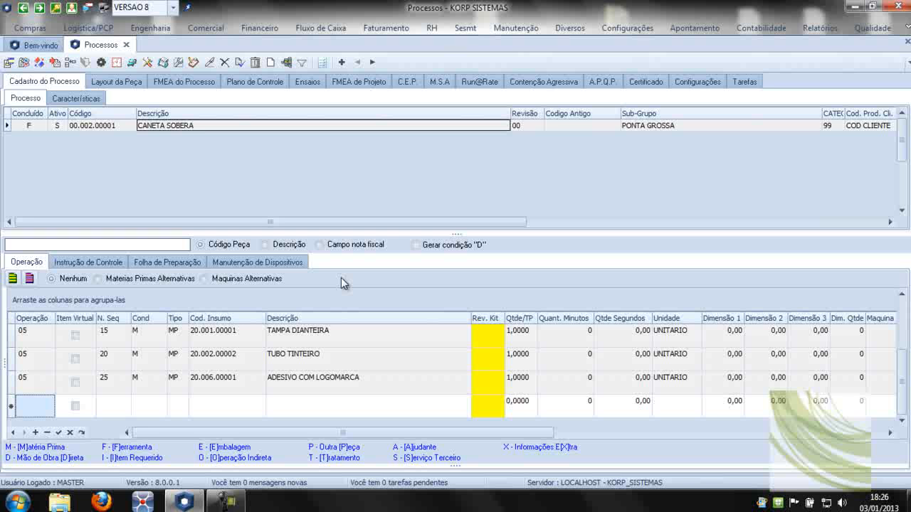
{"action": "type", "text": "10"}
{"action": "key", "text": "Tab"}
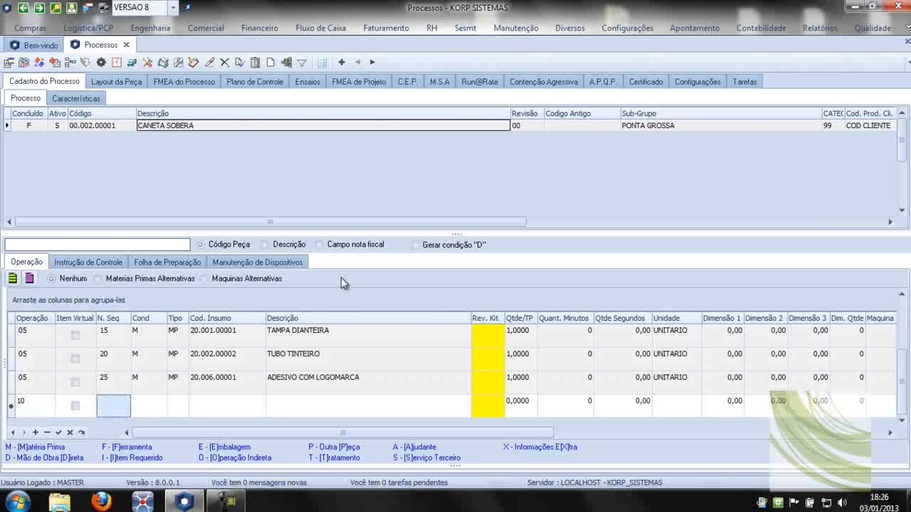
{"action": "type", "text": "05"}
{"action": "key", "text": "Tab"}
{"action": "type", "text": "D"}
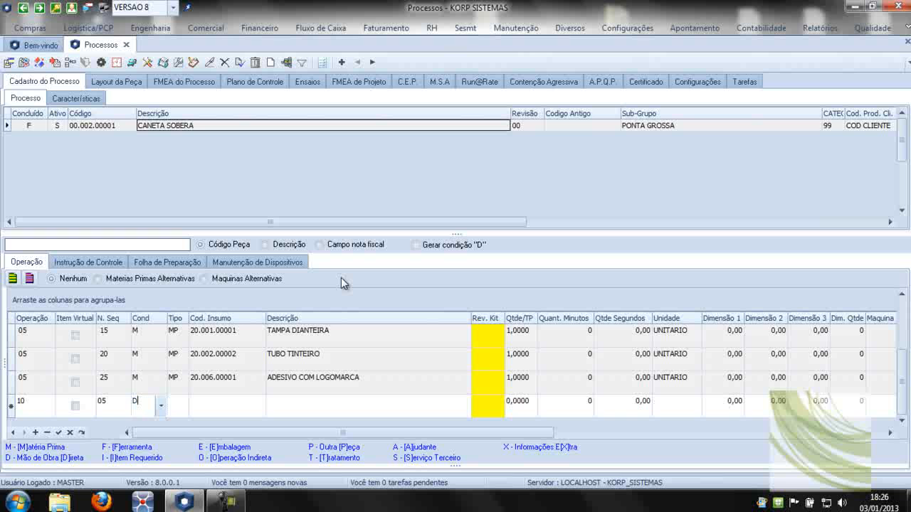
{"action": "key", "text": "Tab"}
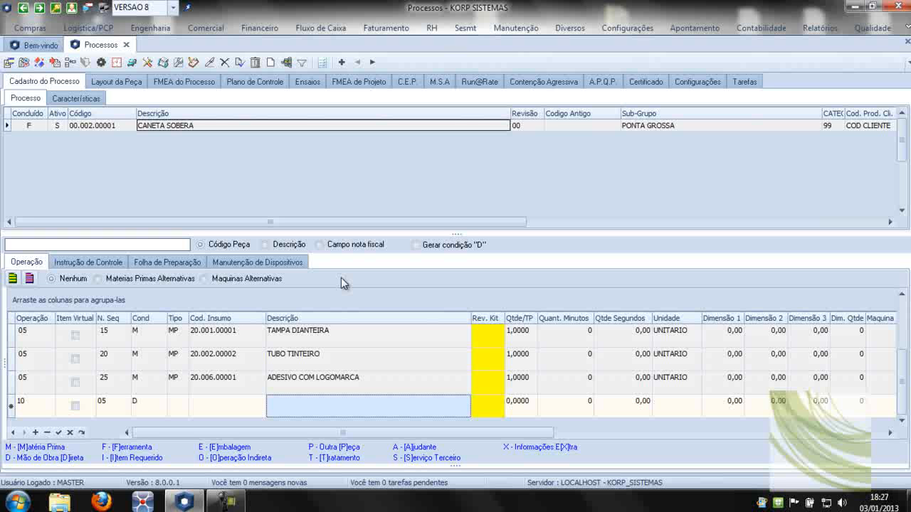
{"action": "type", "text": "MONTAR CANETA(COLOCAR TUBO TINTEIRO E TAMPAS)"}
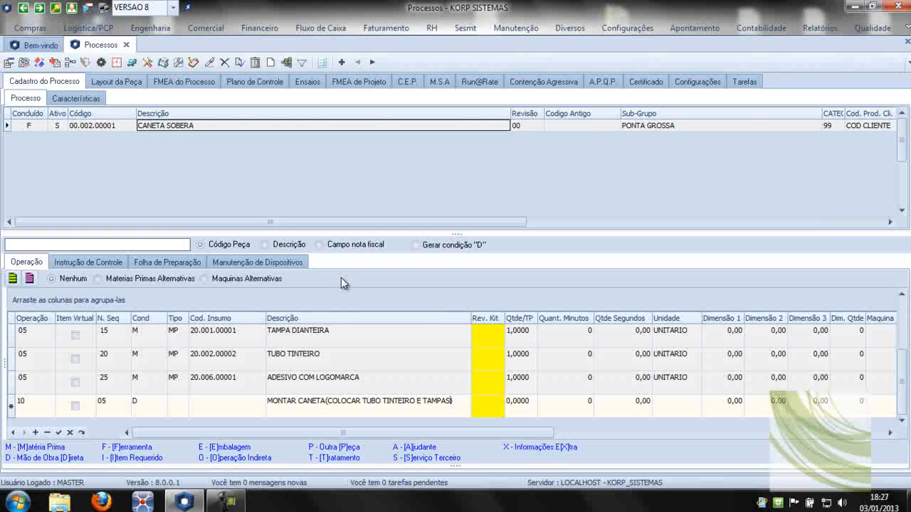
Review the MONTAR CANETA row's quantity, minutes and seconds fields, and go back to its type field.
{"action": "key", "text": "Tab"}
{"action": "key", "text": "Tab"}
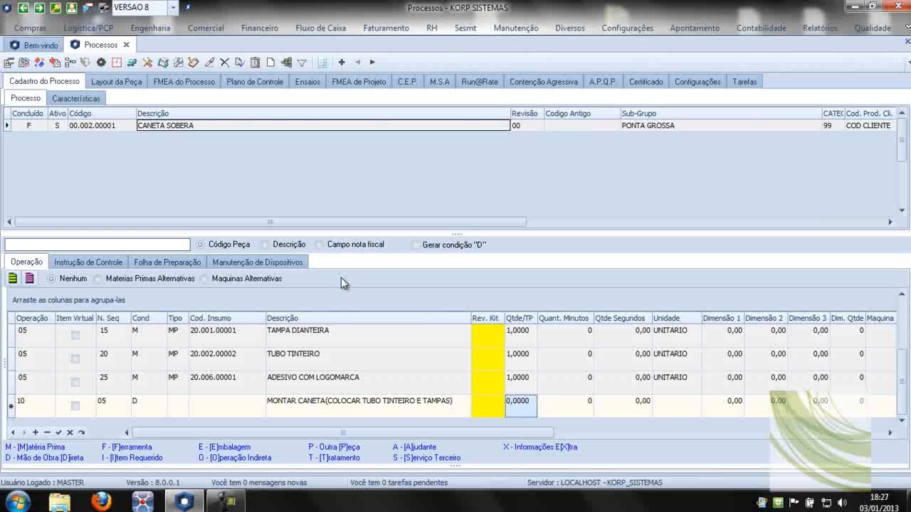
{"action": "key", "text": "Tab"}
{"action": "key", "text": "Tab"}
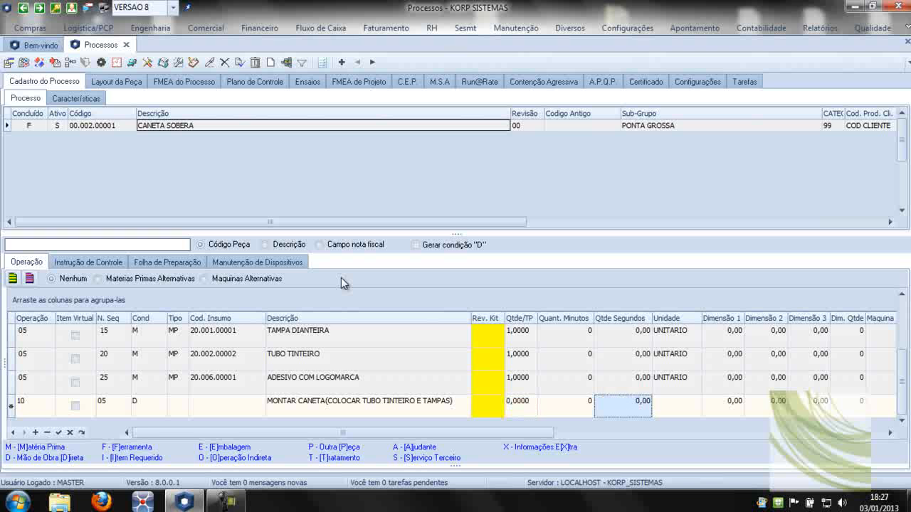
{"action": "key", "text": "shift+Tab"}
{"action": "key", "text": "shift+Tab"}
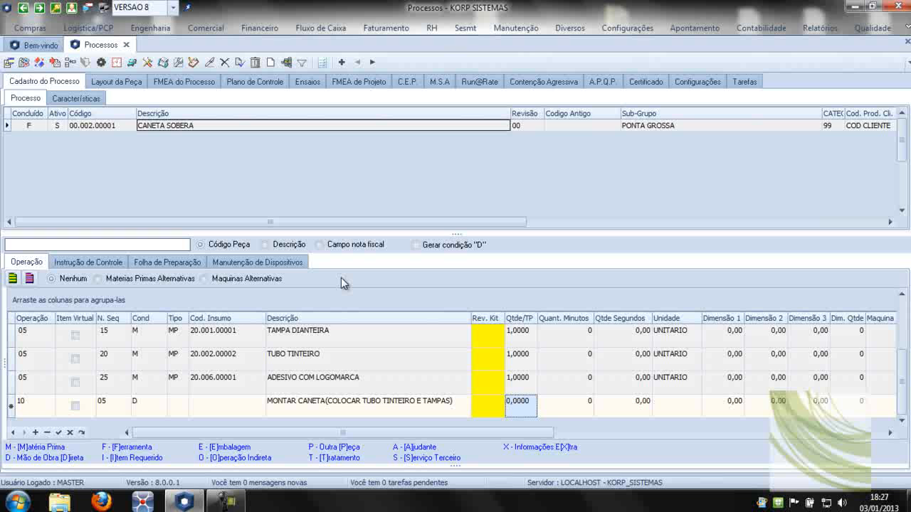
{"action": "key", "text": "shift+Tab"}
{"action": "key", "text": "shift+Tab"}
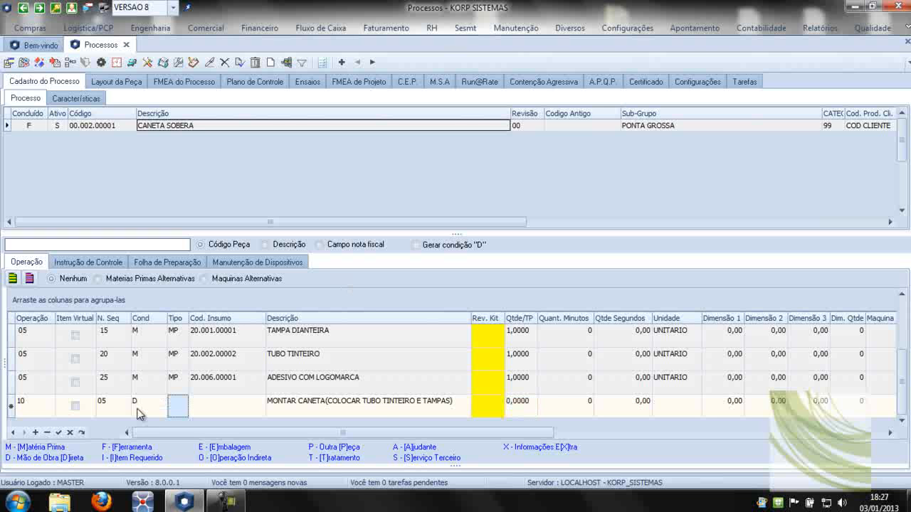
Set the MONTAR CANETA row's quantity in seconds to 10.
{"action": "left_click", "coordinate": [527, 409]}
{"action": "key", "text": "Tab"}
{"action": "key", "text": "Tab"}
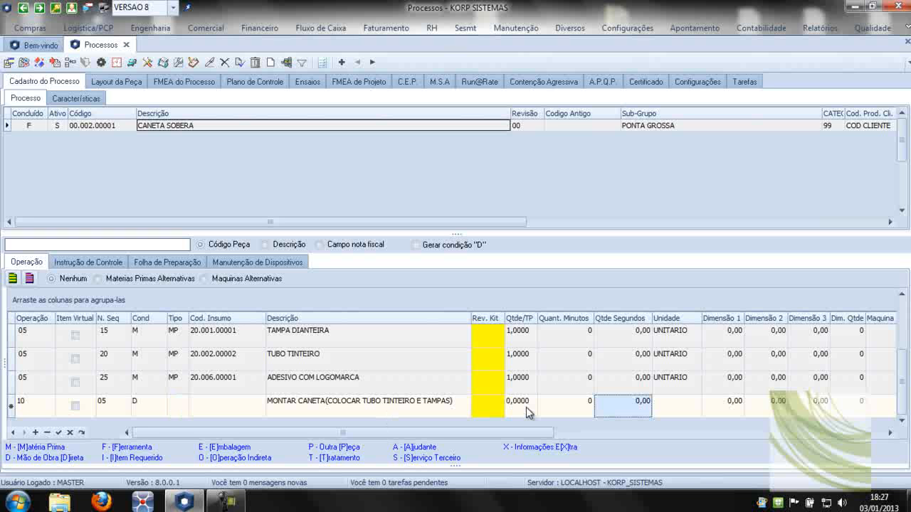
{"action": "type", "text": "10"}
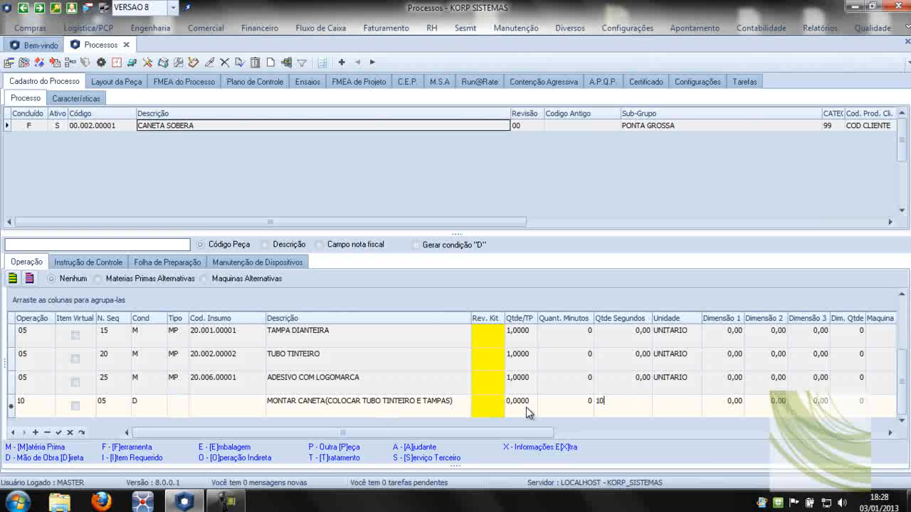
{"action": "key", "text": "Tab"}
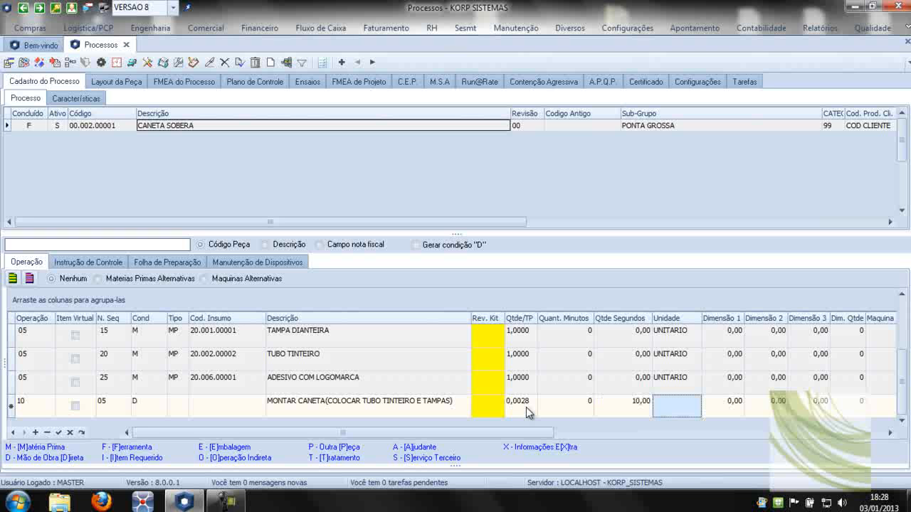
Check the MONTAR CANETA row's Qtde/TP, machine field and available sectors, and save the row with machine and sector left blank.
{"action": "left_click", "coordinate": [526, 407]}
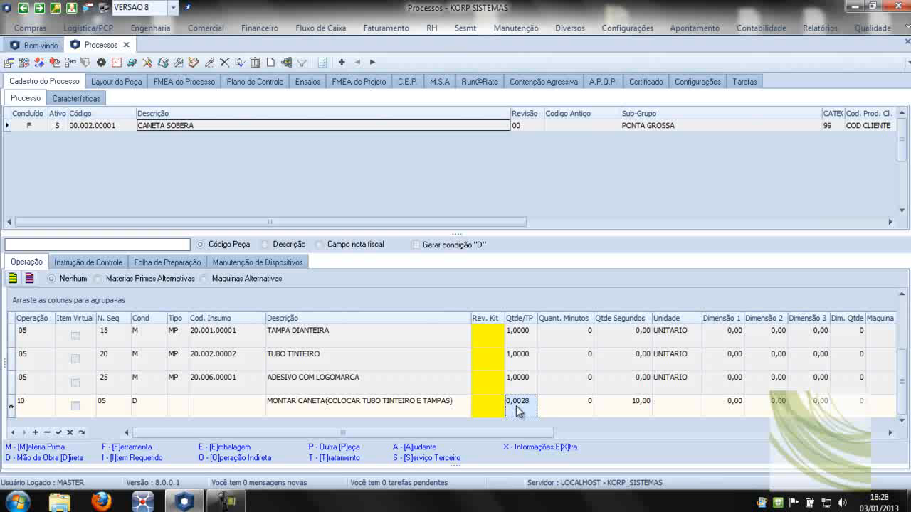
{"action": "key", "text": "Tab"}
{"action": "key", "text": "Tab"}
{"action": "key", "text": "Tab"}
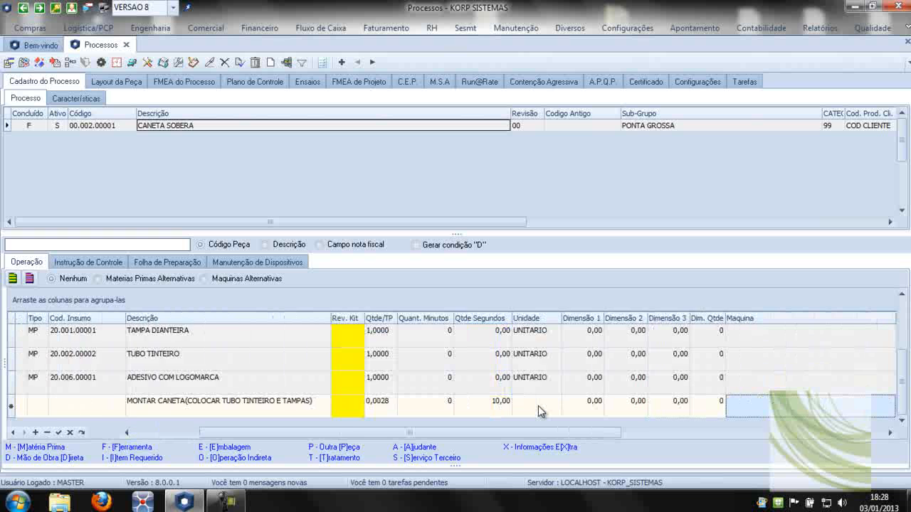
{"action": "key", "text": "Tab"}
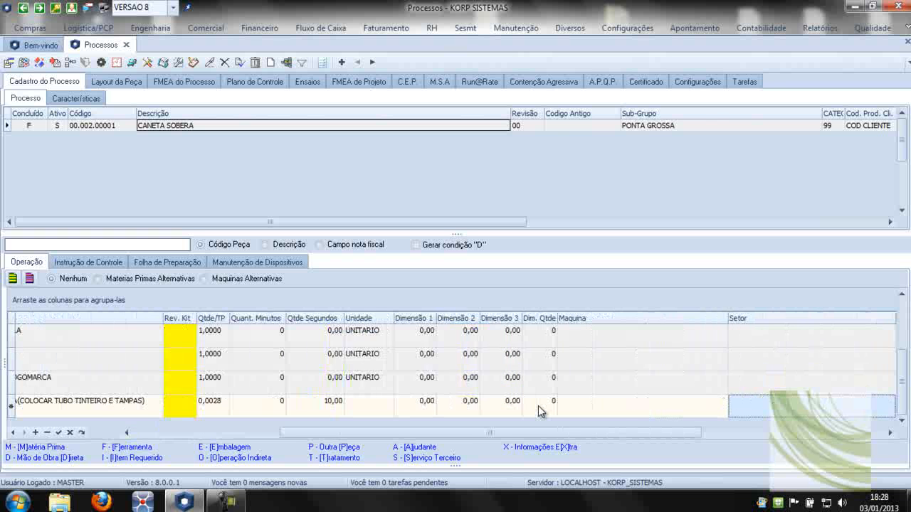
{"action": "key", "text": "Tab"}
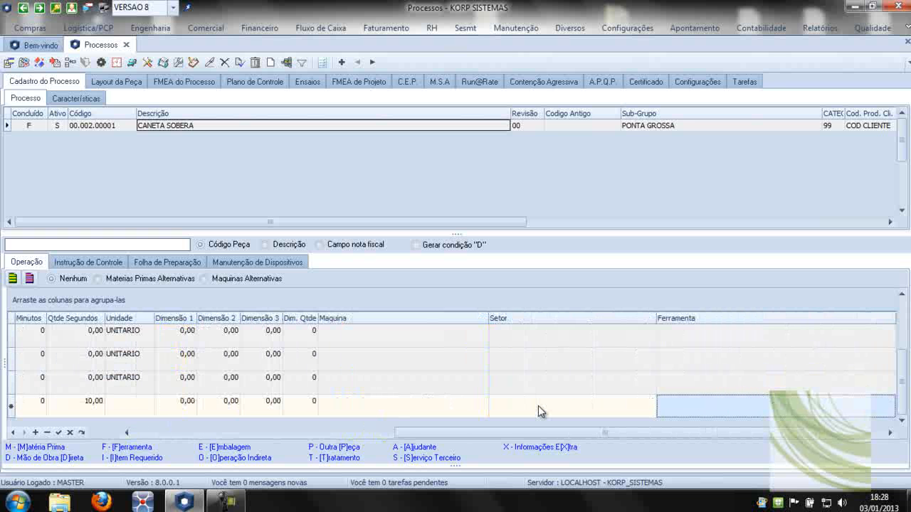
{"action": "left_click", "coordinate": [538, 410]}
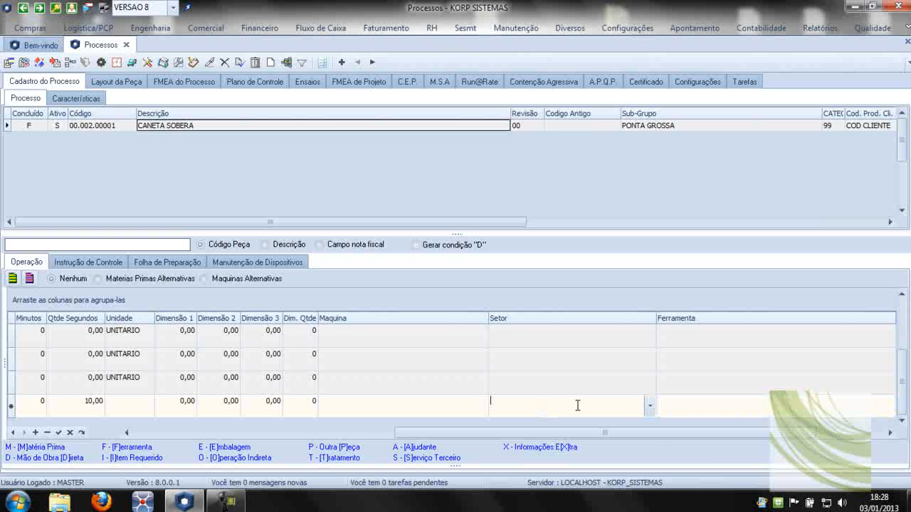
{"action": "left_click", "coordinate": [648, 407]}
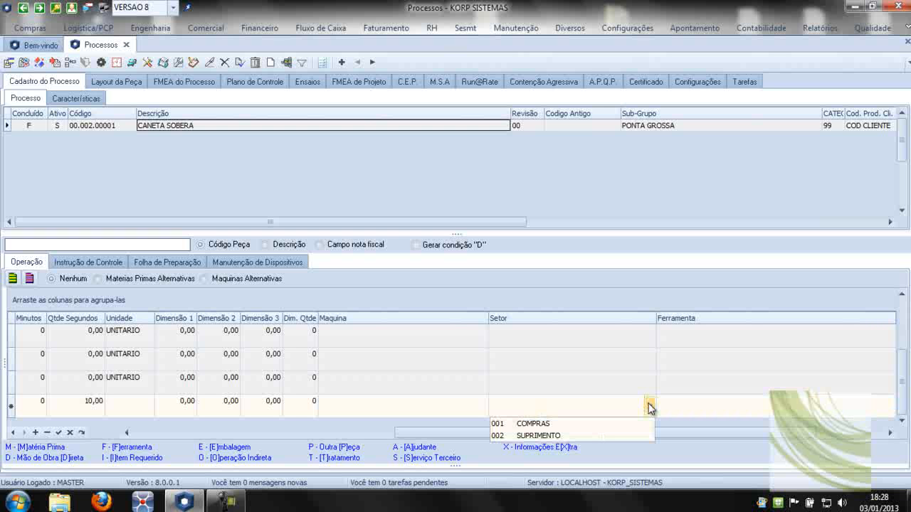
{"action": "key", "text": "Tab"}
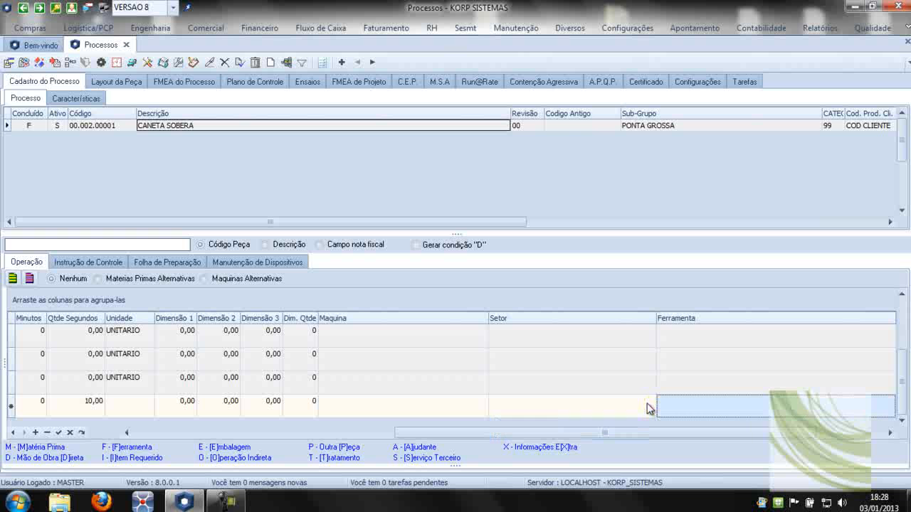
{"action": "key", "text": "Down"}
Start a new row below MONTAR CANETA with operation 10, sequence 10 and condition D.
{"action": "key", "text": "Left"}
{"action": "key", "text": "Left"}
{"action": "key", "text": "Left"}
{"action": "key", "text": "Left"}
{"action": "key", "text": "Left"}
{"action": "key", "text": "Left"}
{"action": "key", "text": "Left"}
{"action": "key", "text": "Left"}
{"action": "key", "text": "Left"}
{"action": "key", "text": "Left"}
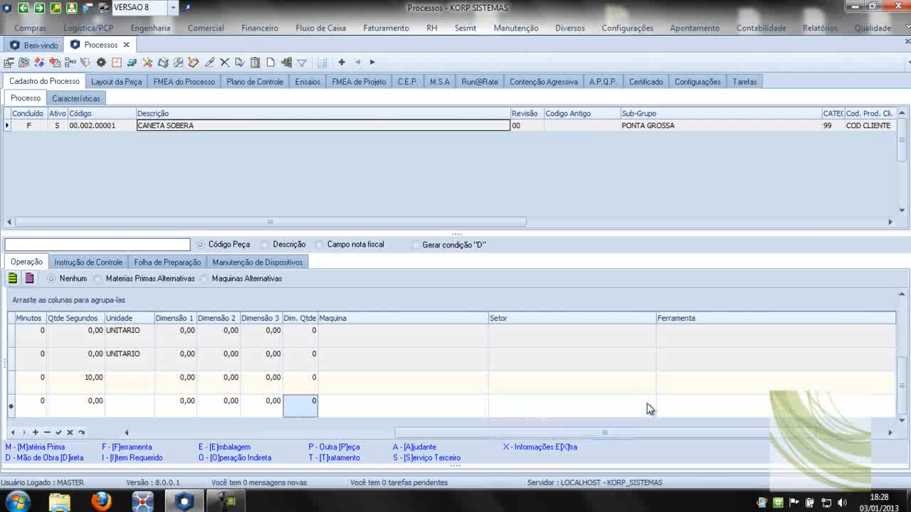
{"action": "key", "text": "Left"}
{"action": "key", "text": "Left"}
{"action": "key", "text": "Left"}
{"action": "key", "text": "Left"}
{"action": "key", "text": "Left"}
{"action": "key", "text": "Left"}
{"action": "key", "text": "Left"}
{"action": "key", "text": "Left"}
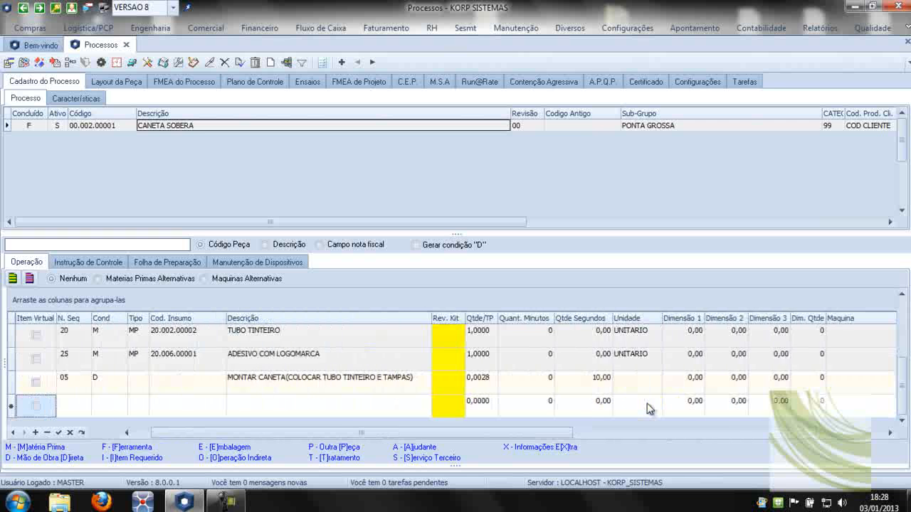
{"action": "type", "text": "10"}
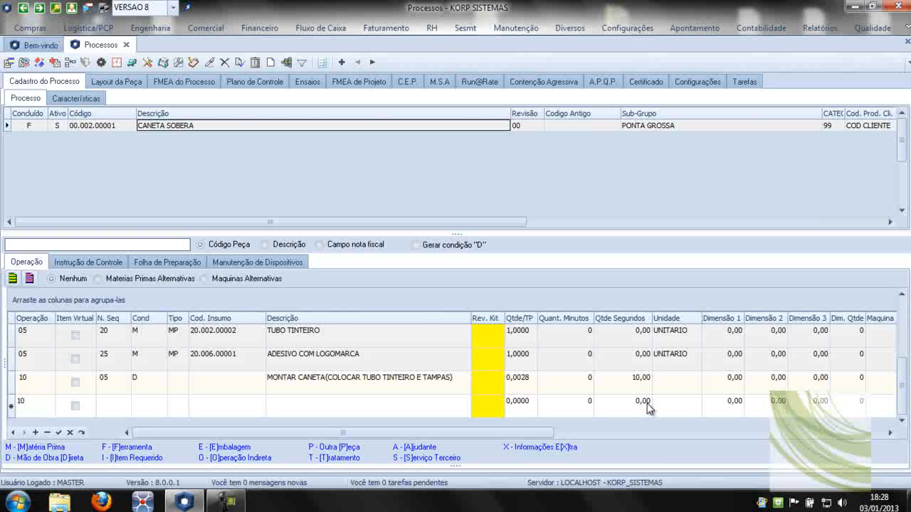
{"action": "key", "text": "Tab"}
{"action": "type", "text": "10"}
{"action": "key", "text": "Tab"}
{"action": "type", "text": "D"}
{"action": "key", "text": "Tab"}
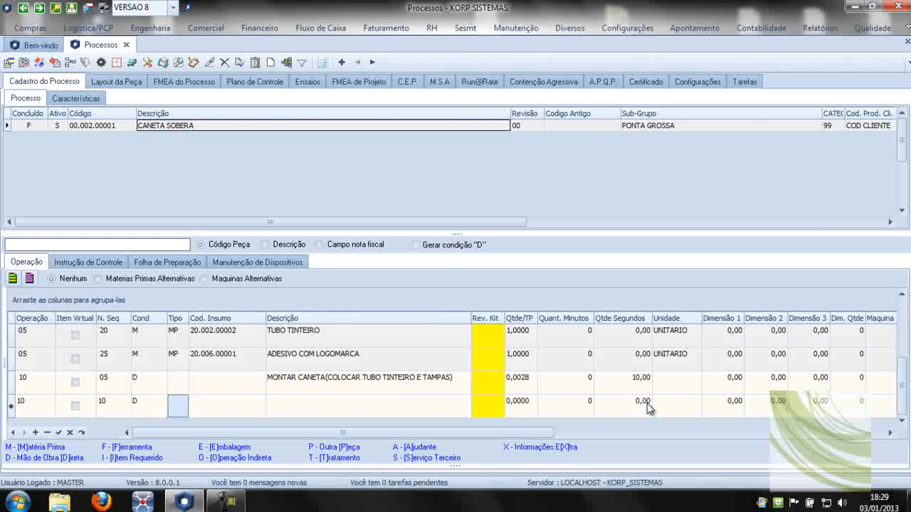
Describe the new row as COLOCAR ADESIVO COM LOGOMARCA, set its quantity in seconds to 5 and save it.
{"action": "key", "text": "Tab"}
{"action": "key", "text": "Tab"}
{"action": "type", "text": "COLOCAR ADESIVO COM LOGOMARCA"}
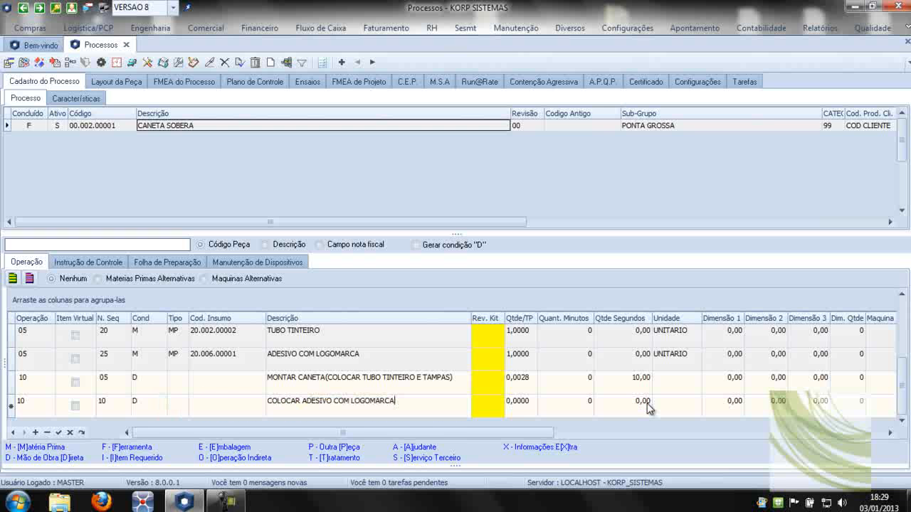
{"action": "key", "text": "Tab"}
{"action": "key", "text": "Tab"}
{"action": "key", "text": "Tab"}
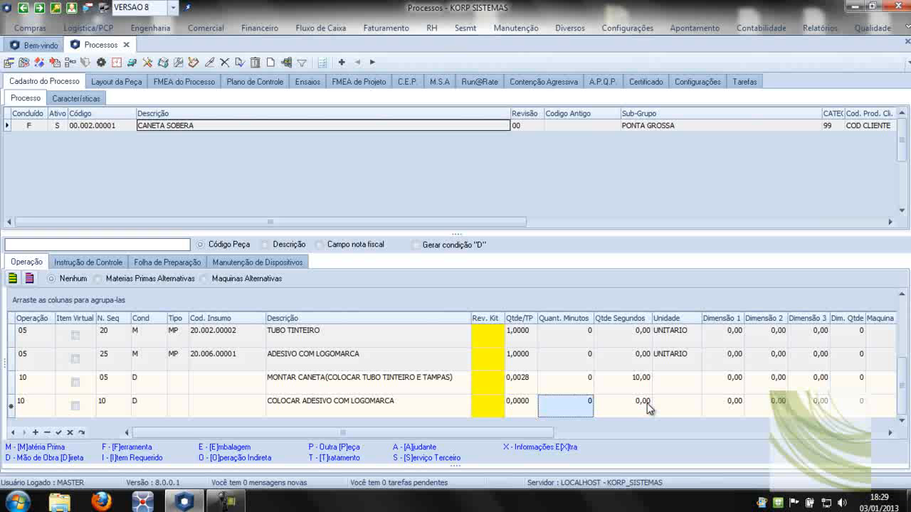
{"action": "key", "text": "shift+Tab"}
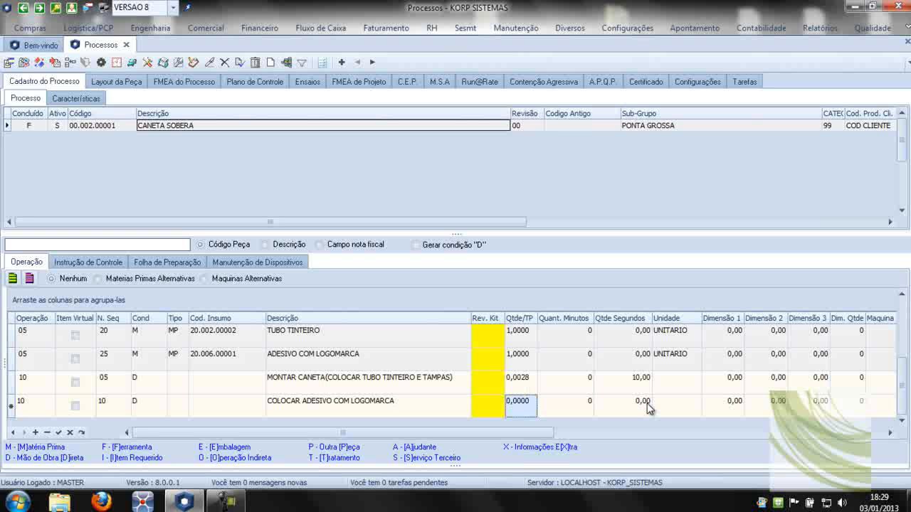
{"action": "key", "text": "Tab"}
{"action": "key", "text": "Tab"}
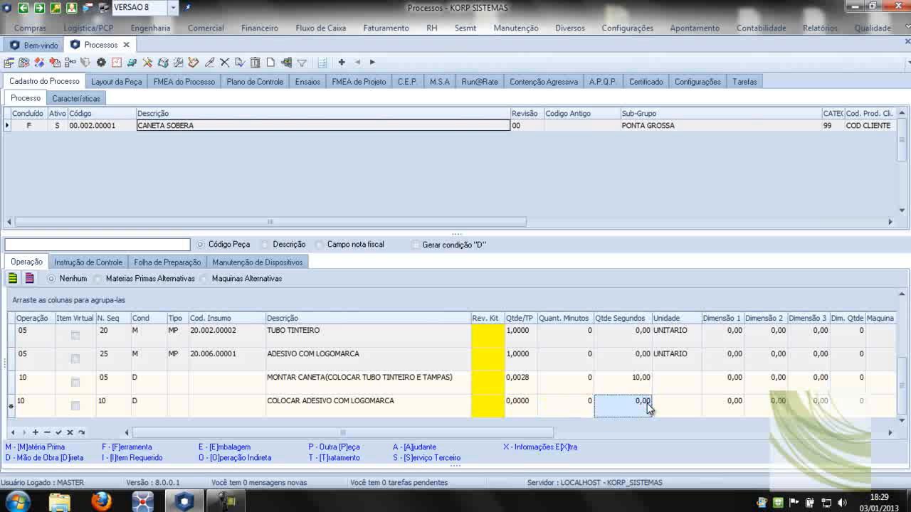
{"action": "type", "text": "5"}
{"action": "key", "text": "Return"}
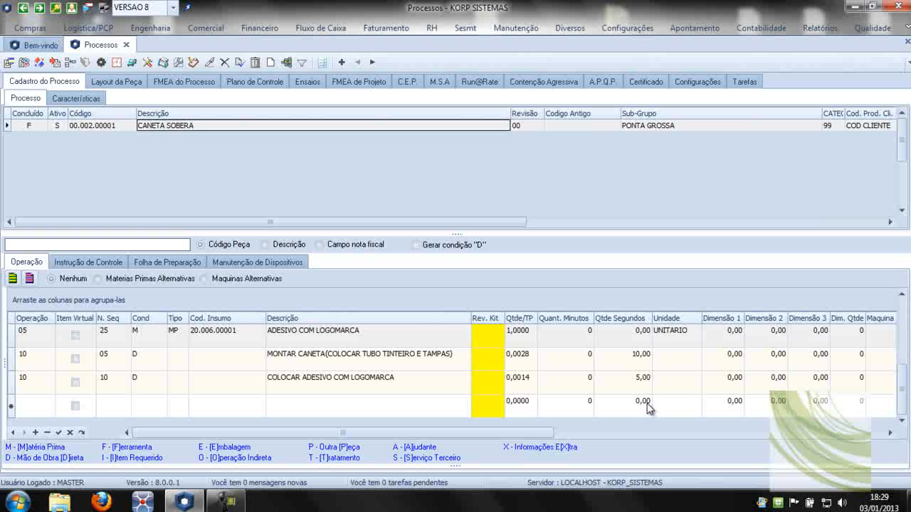
Start another row with operation 999, sequence 15 and condition D.
{"action": "type", "text": "999"}
{"action": "key", "text": "Tab"}
{"action": "key", "text": "Tab"}
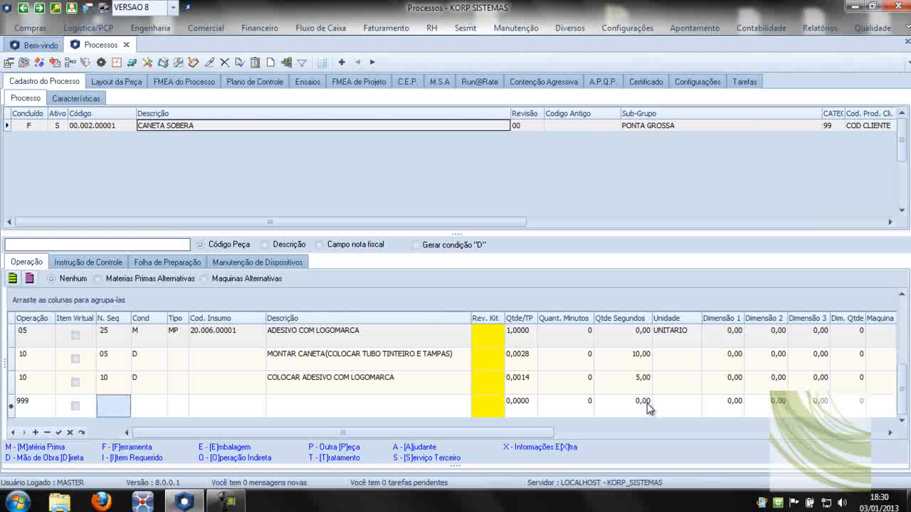
{"action": "type", "text": "15"}
{"action": "key", "text": "Tab"}
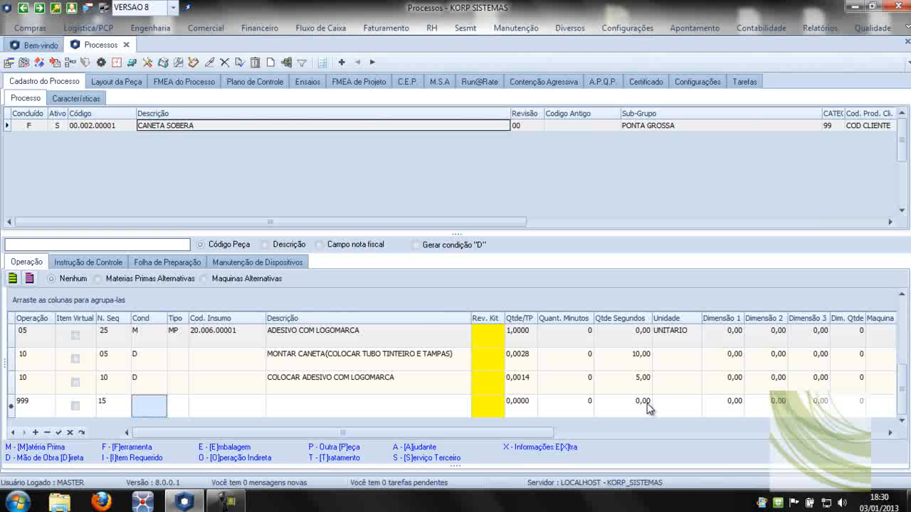
{"action": "type", "text": "D"}
Describe the operation 999 row as POLIR and set its quantity in seconds to 15.
{"action": "key", "text": "Tab"}
{"action": "key", "text": "Tab"}
{"action": "key", "text": "Tab"}
{"action": "type", "text": "POLIR"}
{"action": "left_click", "coordinate": [647, 404]}
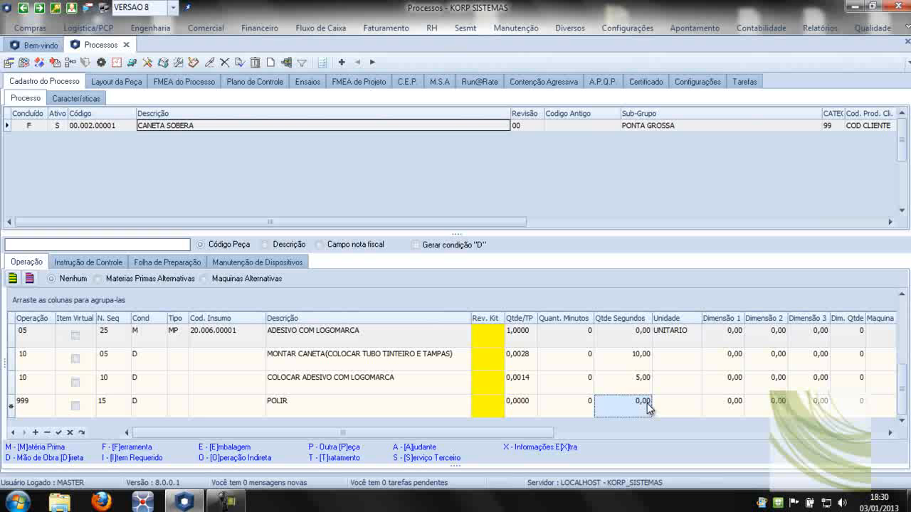
{"action": "type", "text": "10"}
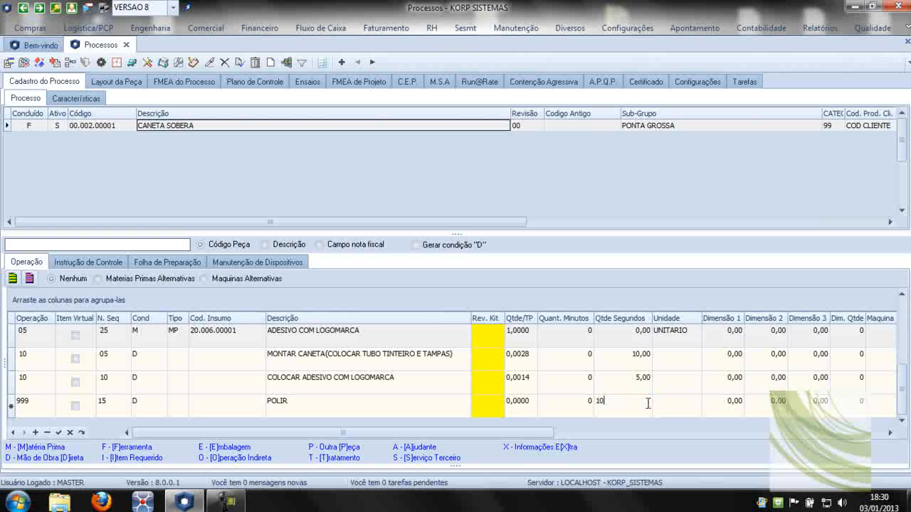
{"action": "key", "text": "BackSpace"}
{"action": "type", "text": "5"}
{"action": "key", "text": "Tab"}
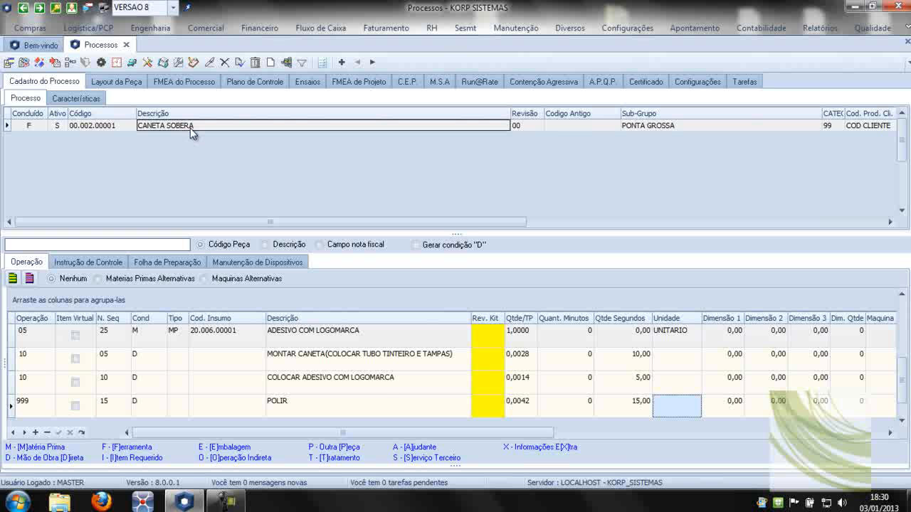
Review the registered operations, and mark the process as concluded in the CANETA SOBERA process form.
{"action": "left_click", "coordinate": [233, 356]}
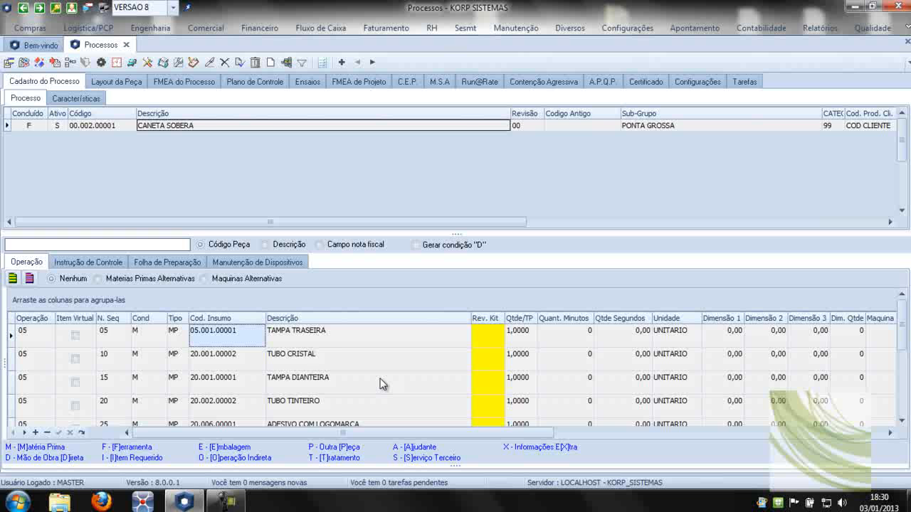
{"action": "scroll", "coordinate": [383, 384], "scroll_direction": "down", "scroll_amount": 5}
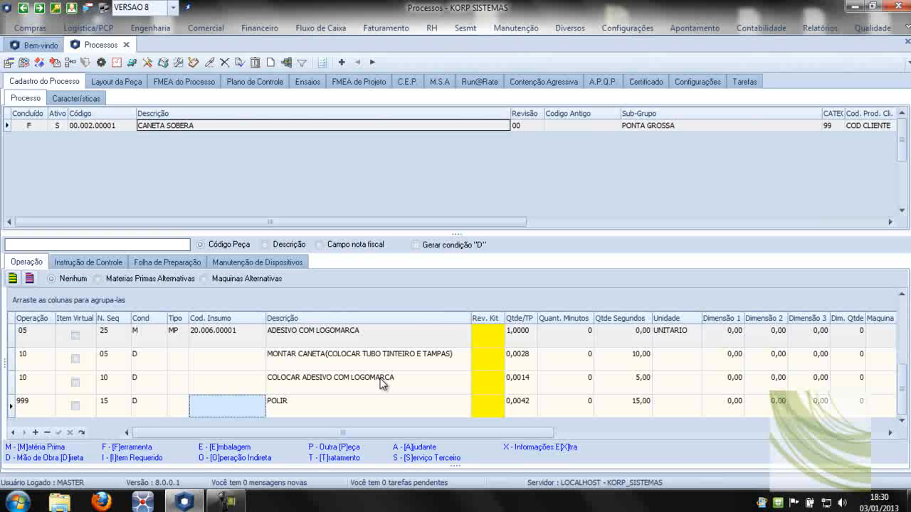
{"action": "double_click", "coordinate": [270, 126]}
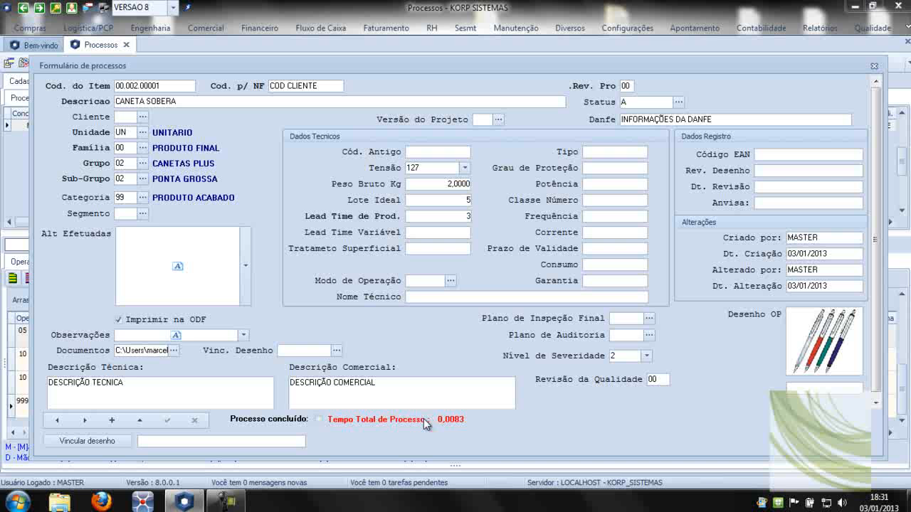
{"action": "left_click", "coordinate": [318, 419]}
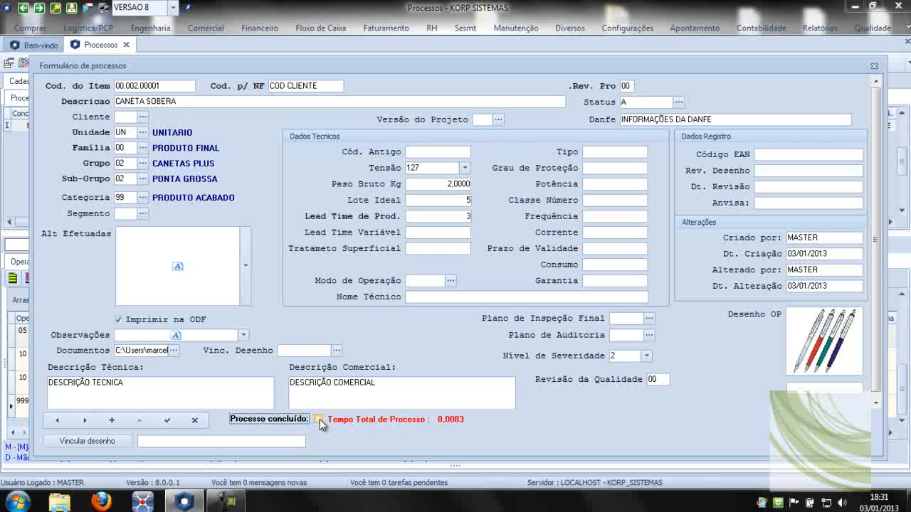